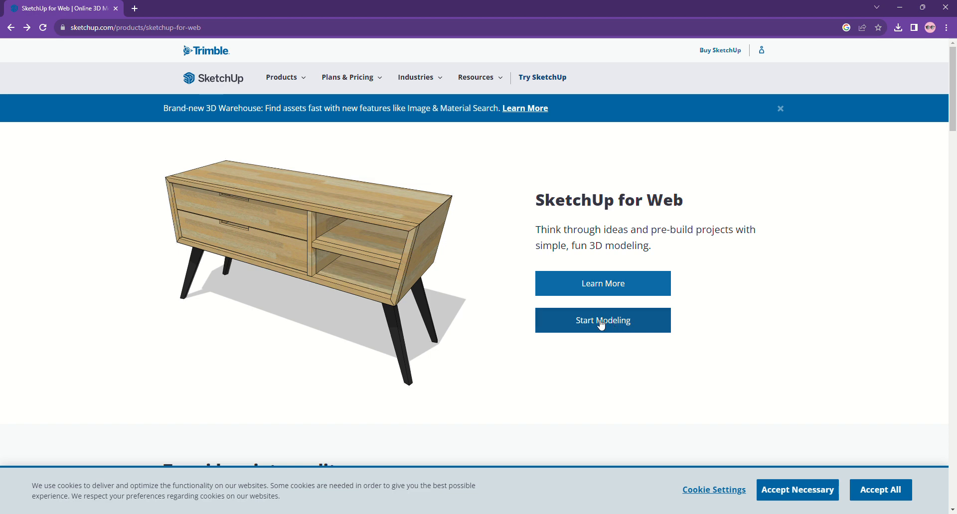
Start a new blank model in SketchUp for Web, declining to open the recovered model.
{"action": "left_click", "coordinate": [601, 322]}
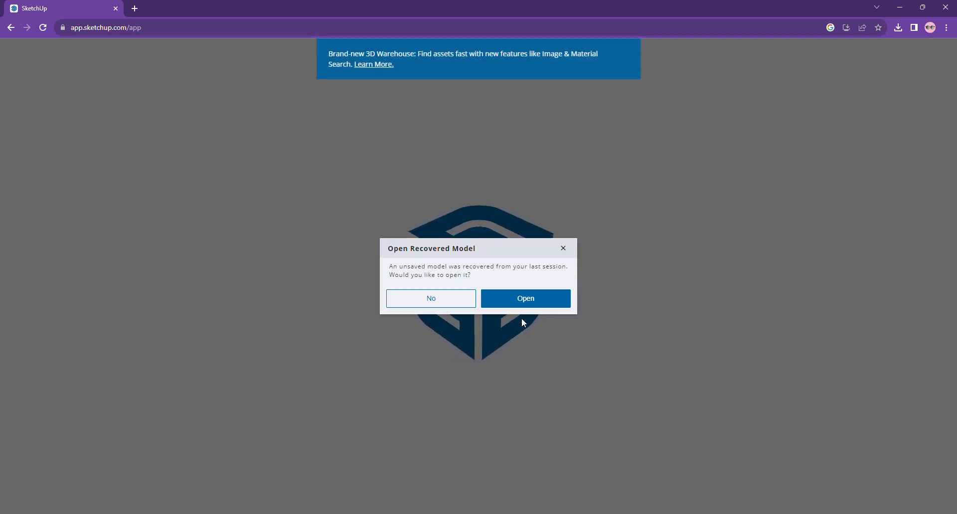
{"action": "left_click", "coordinate": [432, 301]}
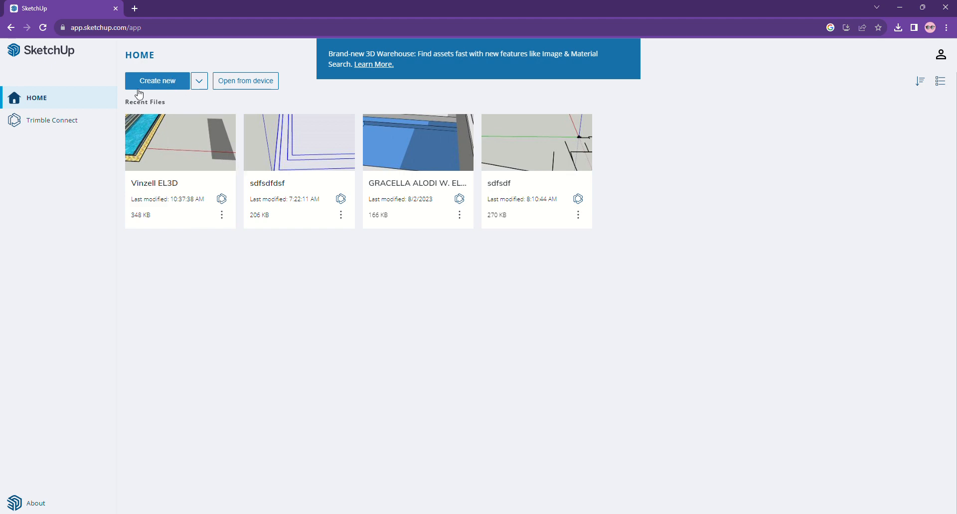
{"action": "left_click", "coordinate": [162, 88]}
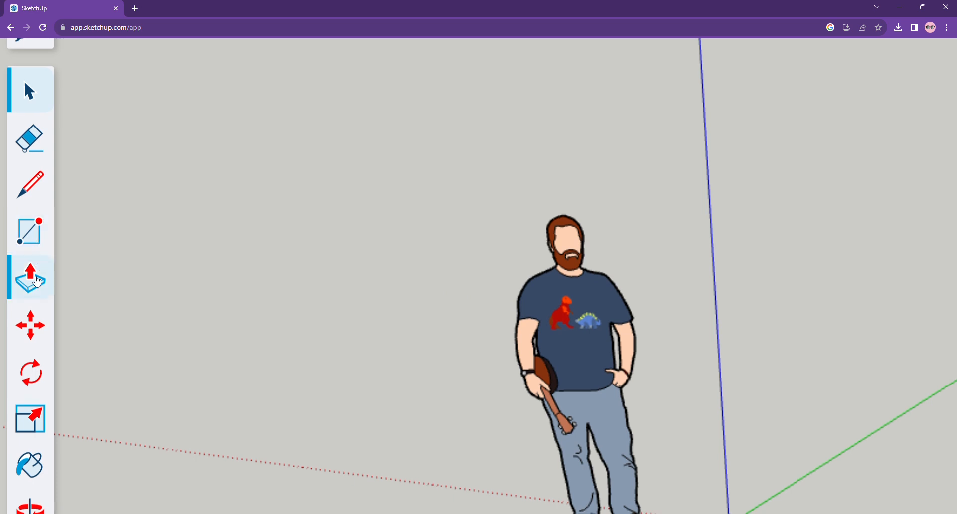
Draw a large rectangular ground face beside the axes origin with the Rectangle tool.
{"action": "scroll", "coordinate": [35, 277], "scroll_direction": "down", "scroll_amount": 3}
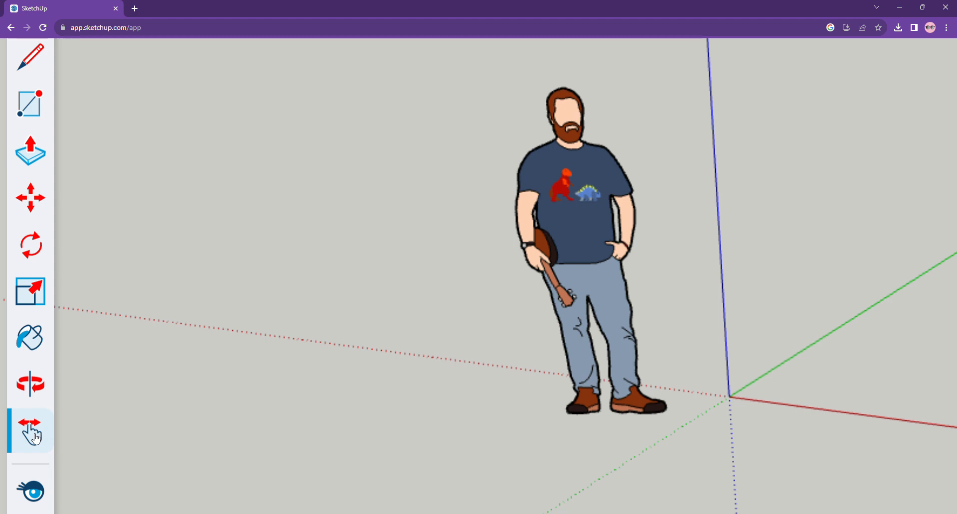
{"action": "scroll", "coordinate": [218, 209], "scroll_direction": "down", "scroll_amount": 3}
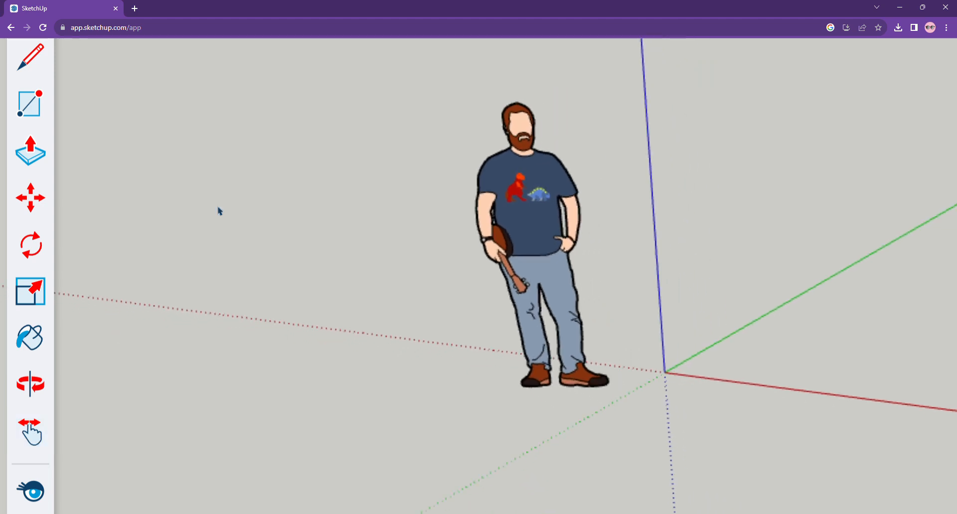
{"action": "scroll", "coordinate": [219, 210], "scroll_direction": "down", "scroll_amount": 2}
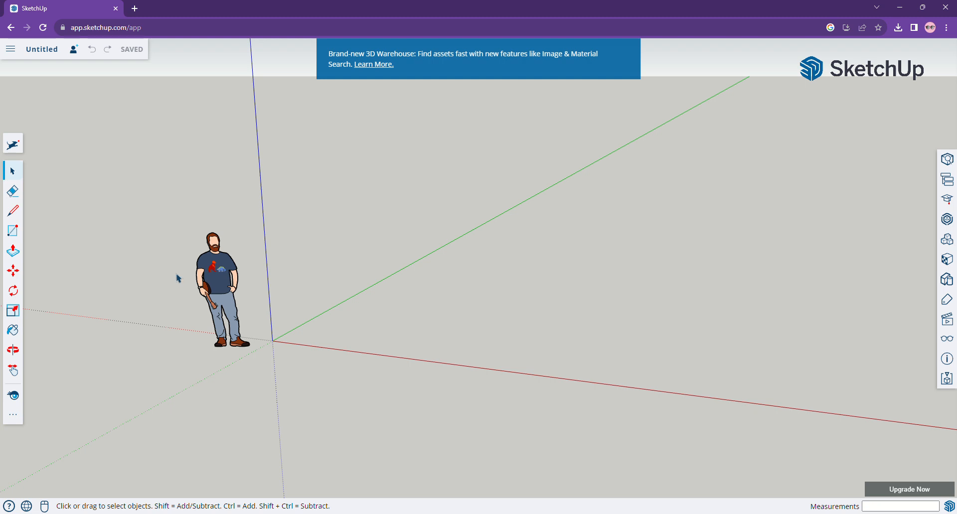
{"action": "left_click", "coordinate": [18, 371]}
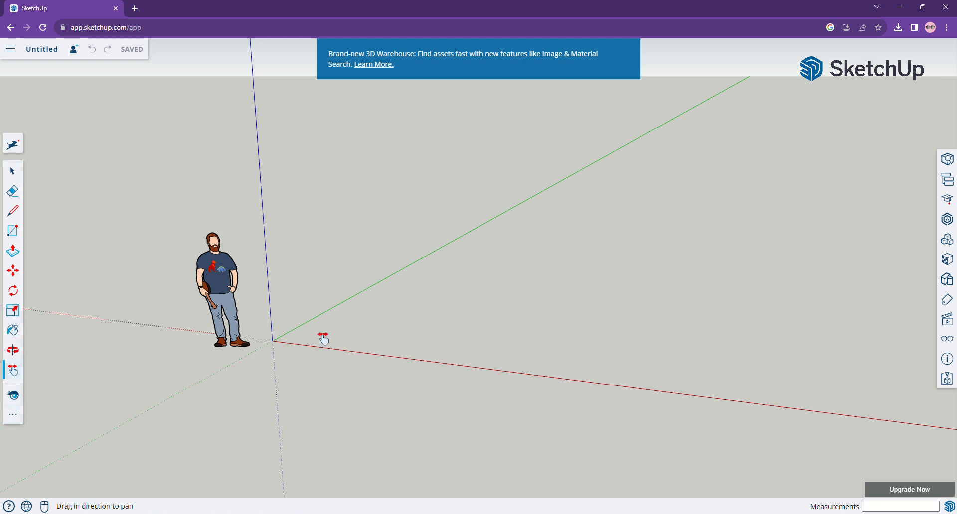
{"action": "left_click_drag", "start_coordinate": [662, 216], "coordinate": [475, 339]}
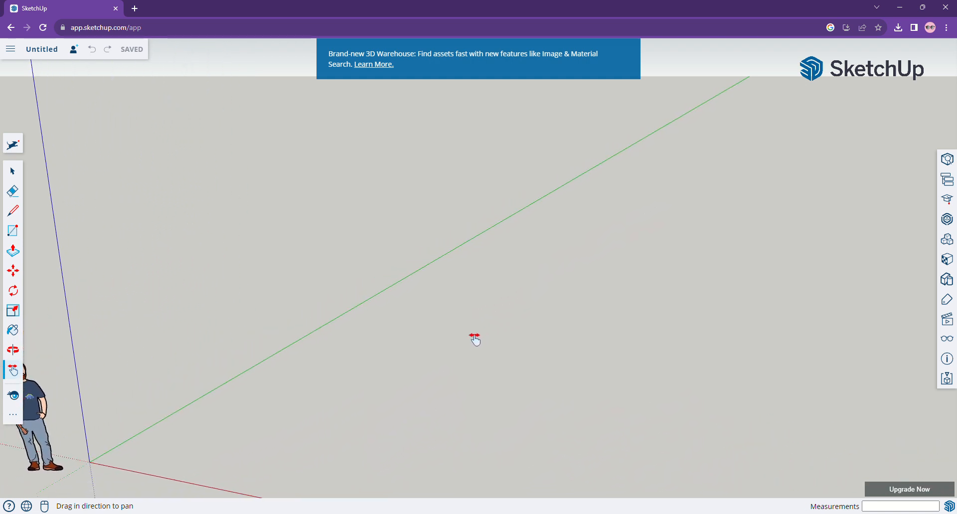
{"action": "left_click", "coordinate": [21, 236]}
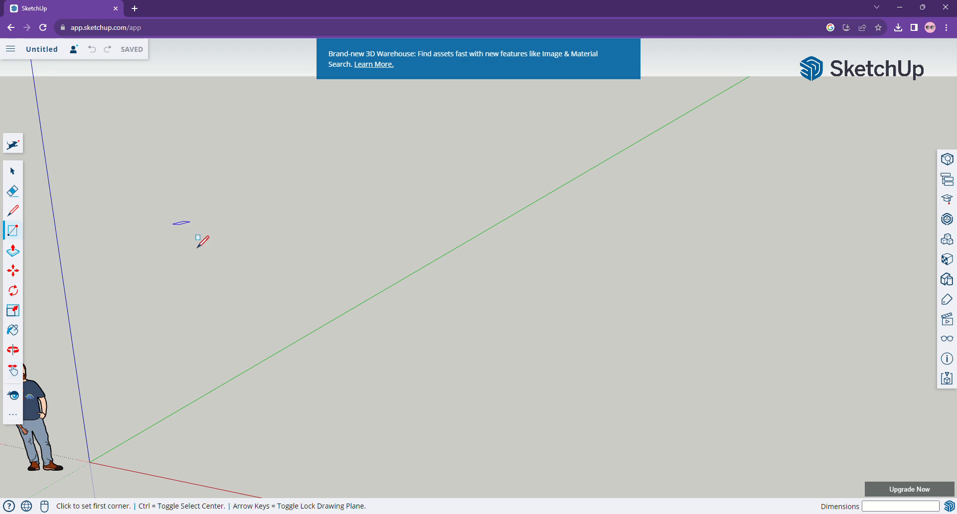
{"action": "left_click", "coordinate": [154, 448]}
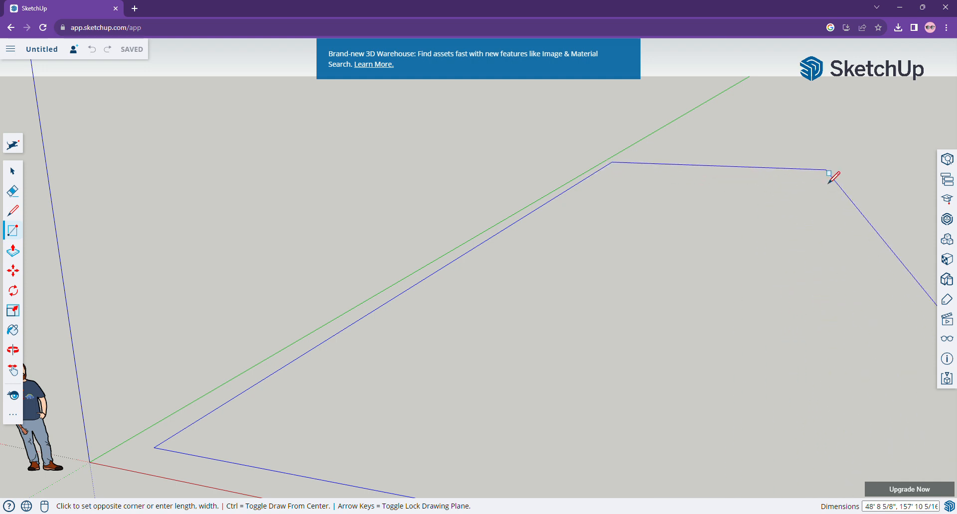
{"action": "left_click", "coordinate": [825, 170]}
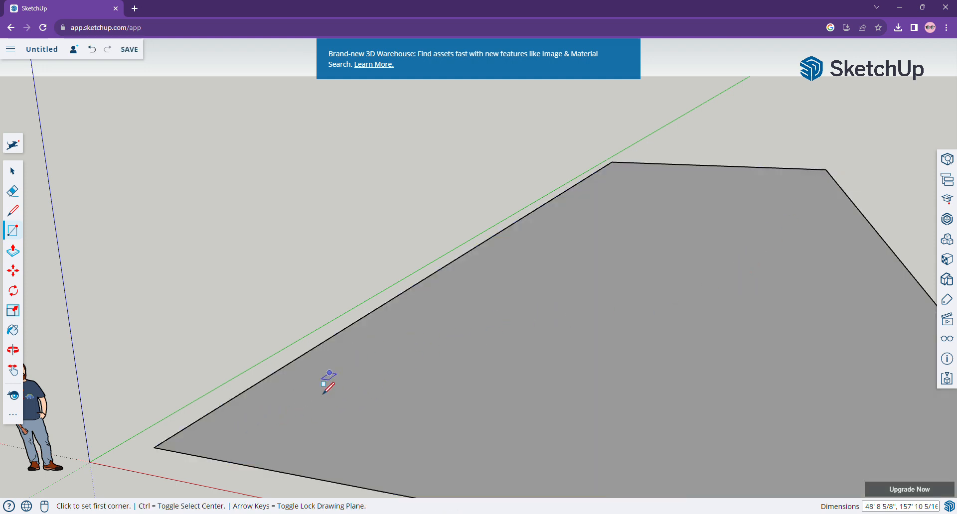
Draw four progressively smaller nested rectangles inside the ground face with the Rectangle tool.
{"action": "left_click", "coordinate": [223, 428]}
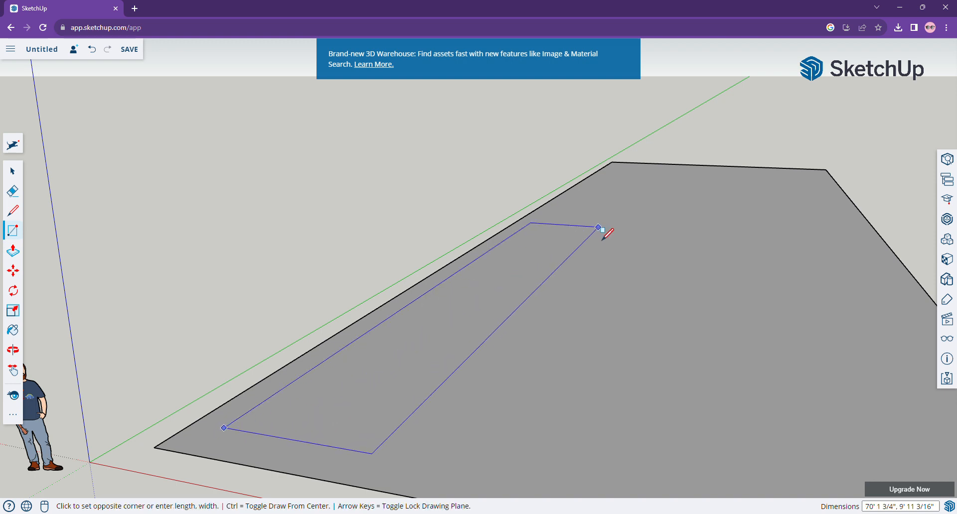
{"action": "left_click", "coordinate": [681, 246]}
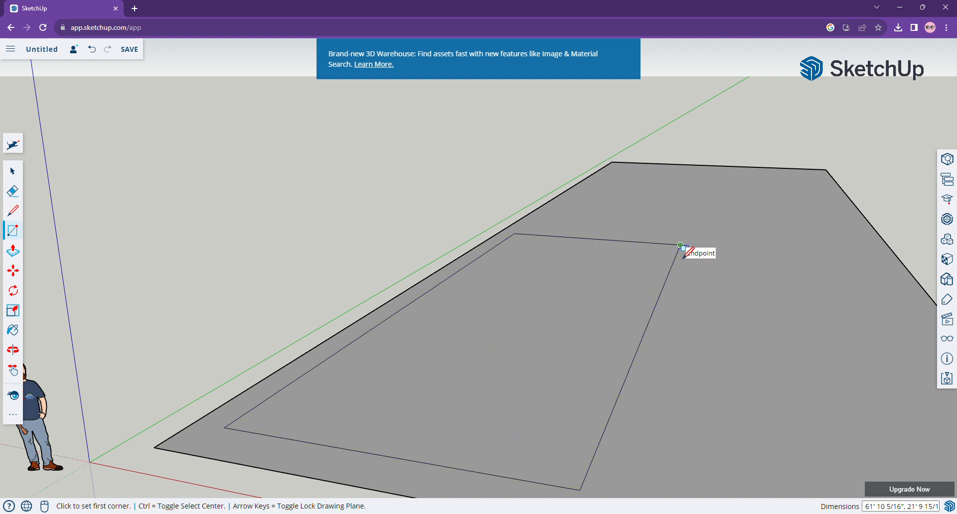
{"action": "left_click", "coordinate": [264, 415]}
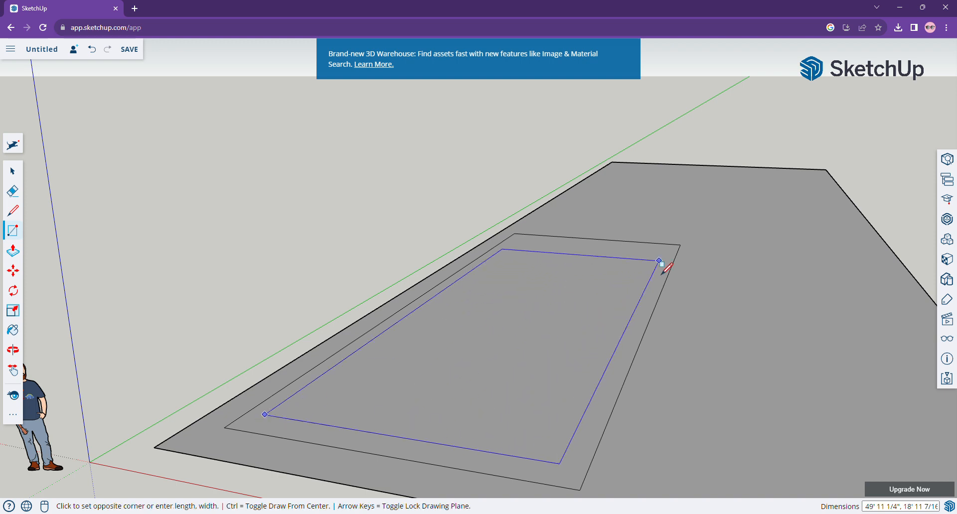
{"action": "left_click", "coordinate": [659, 259]}
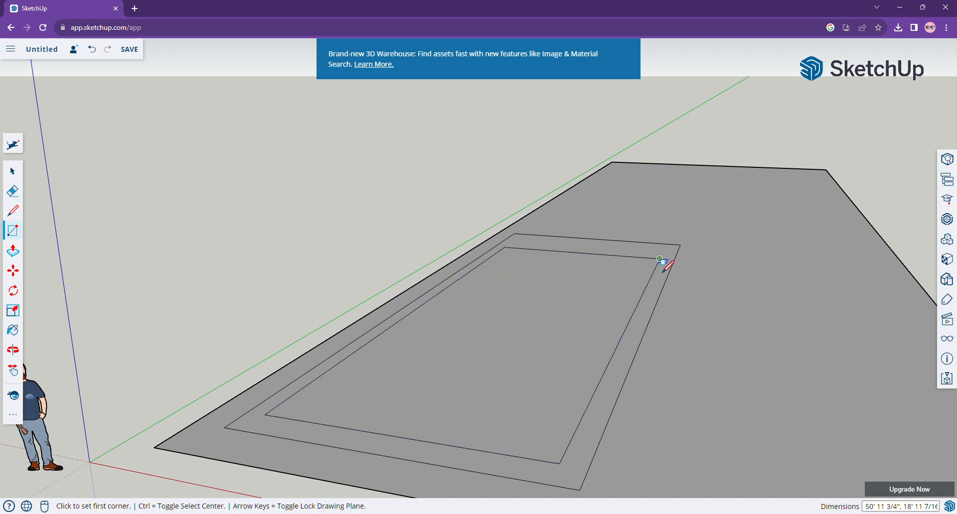
{"action": "left_click", "coordinate": [310, 402]}
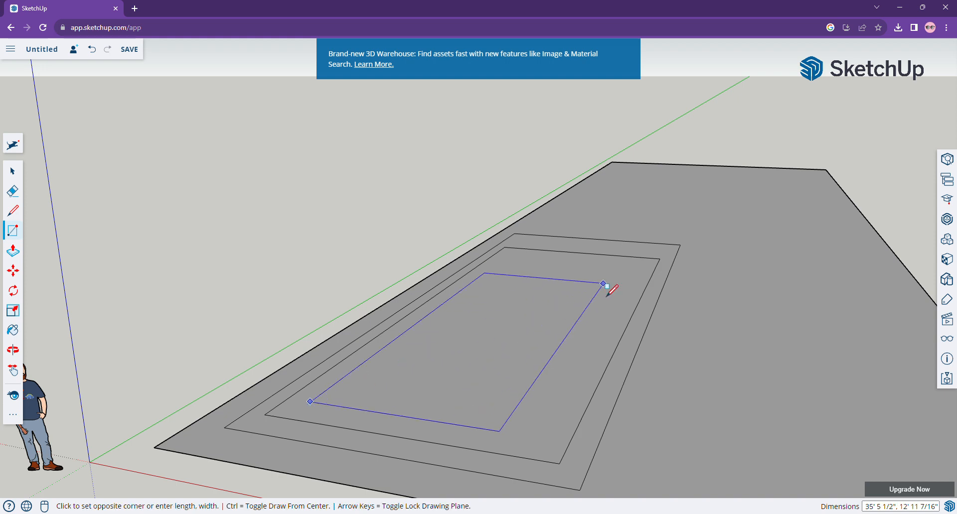
{"action": "left_click", "coordinate": [642, 268]}
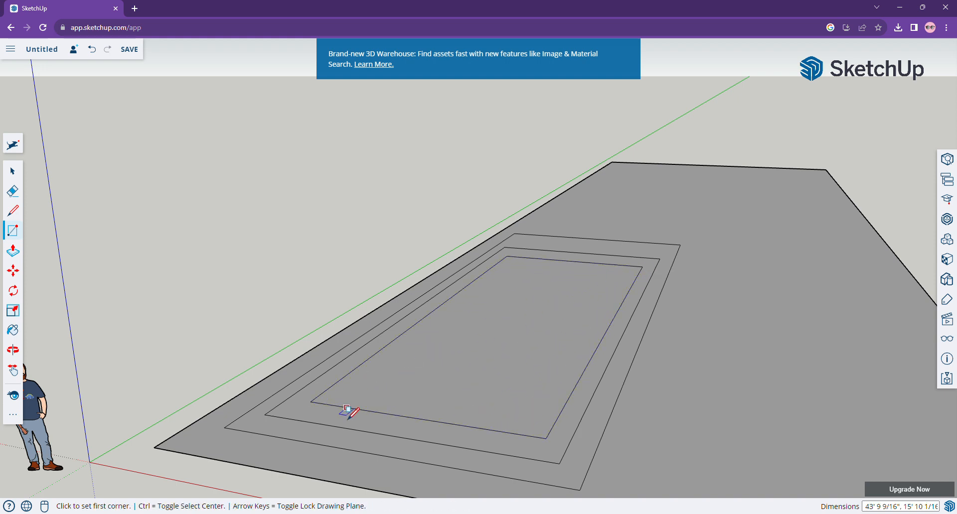
{"action": "left_click", "coordinate": [352, 388]}
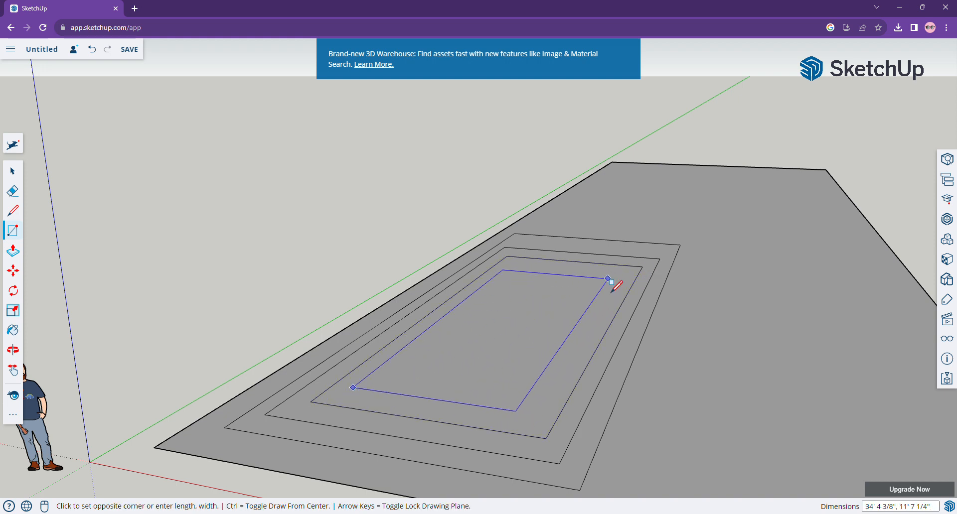
{"action": "left_click", "coordinate": [623, 278]}
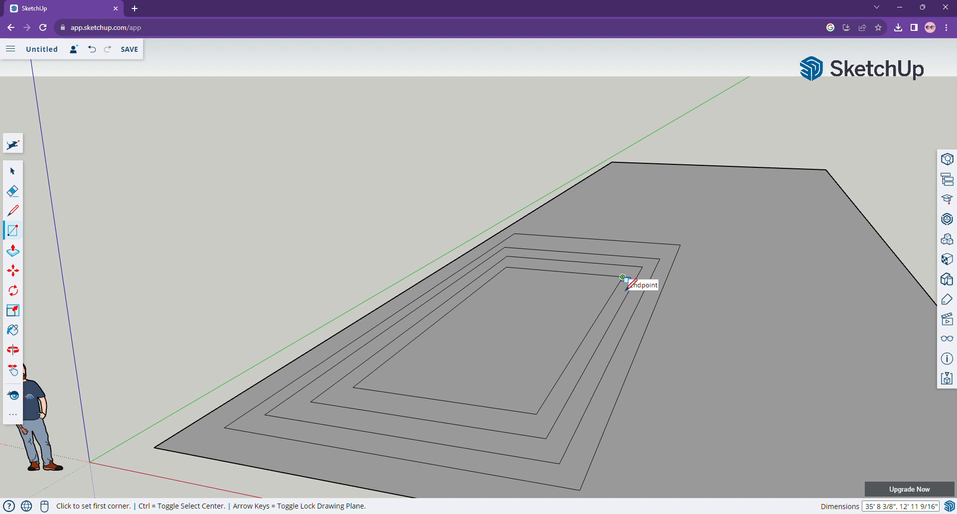
Push the three innermost faces down with Push/Pull, about 8 3/8", 1' 3 1/2" and 1' 11 5/8", forming stepped pool levels.
{"action": "left_click", "coordinate": [15, 259]}
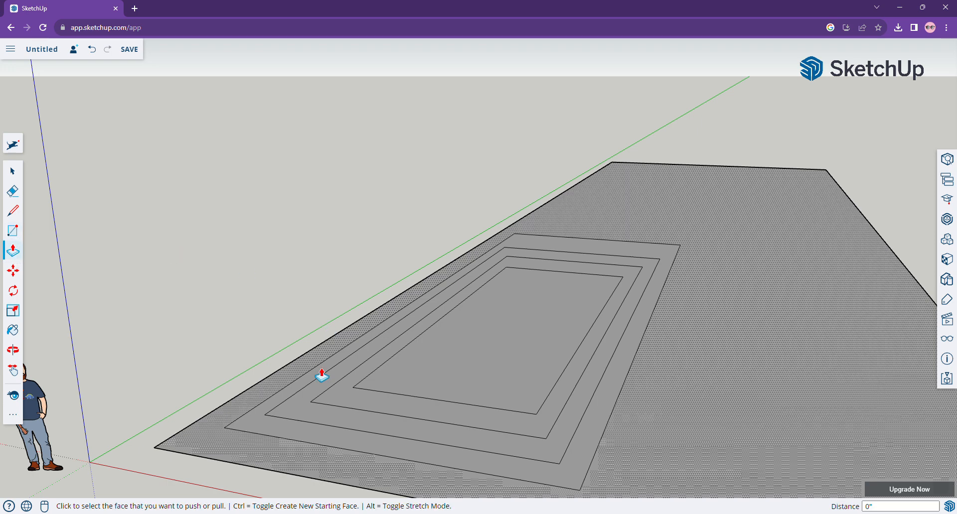
{"action": "left_click", "coordinate": [315, 398]}
{"action": "left_click", "coordinate": [317, 405]}
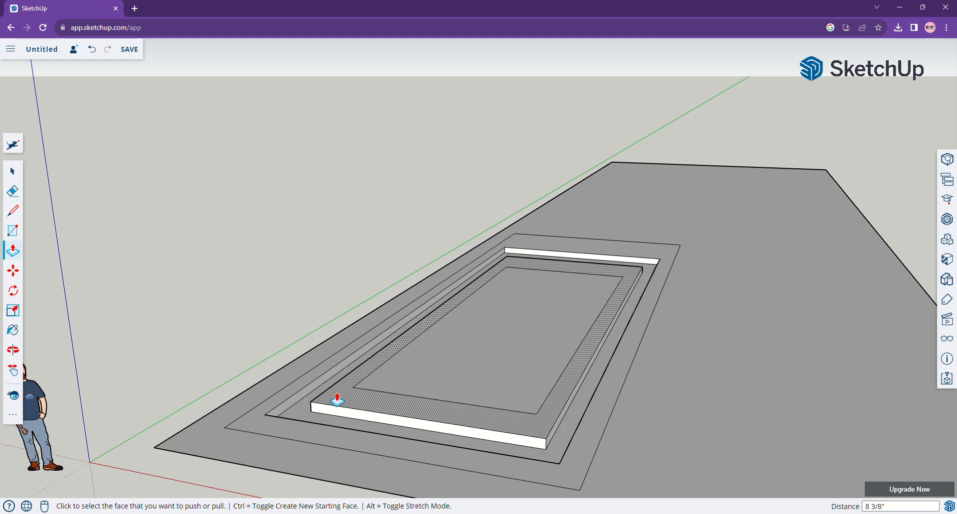
{"action": "left_click", "coordinate": [354, 395]}
{"action": "left_click", "coordinate": [352, 414]}
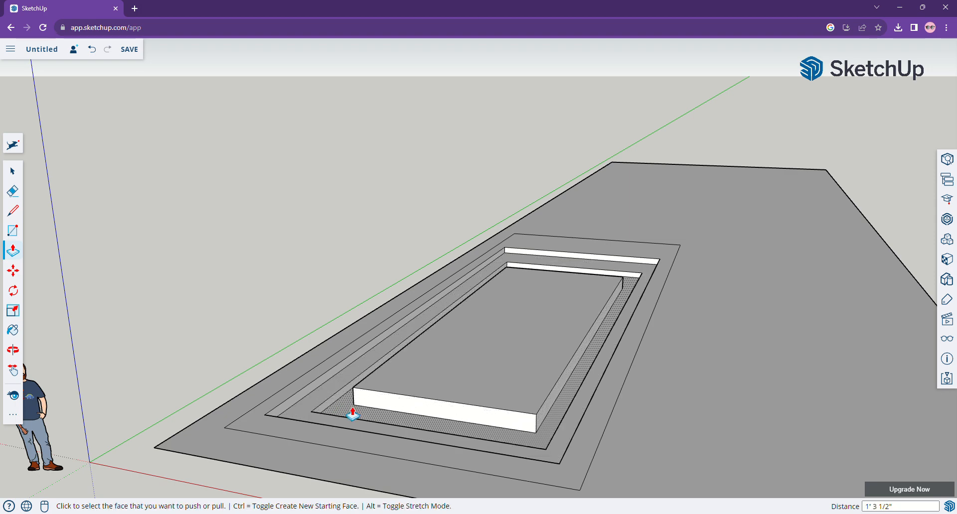
{"action": "left_click", "coordinate": [438, 363]}
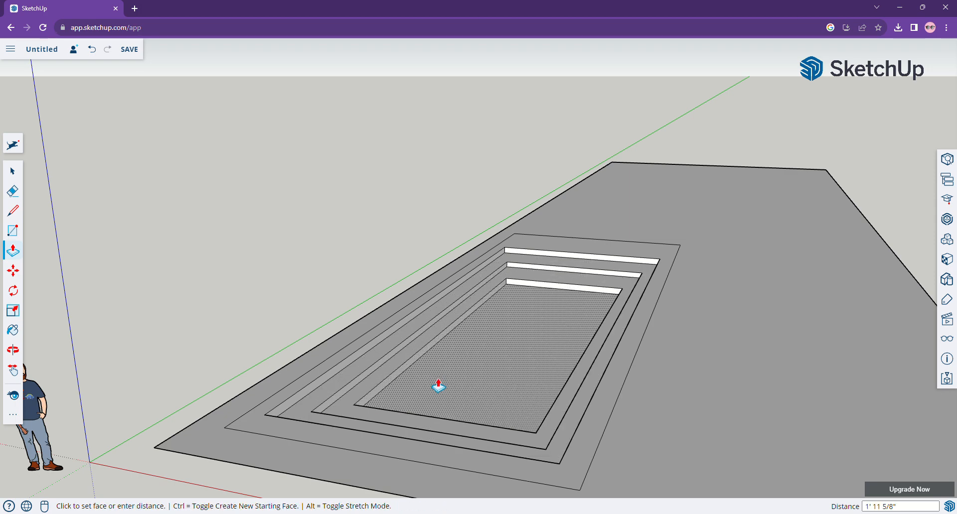
{"action": "left_click", "coordinate": [438, 387]}
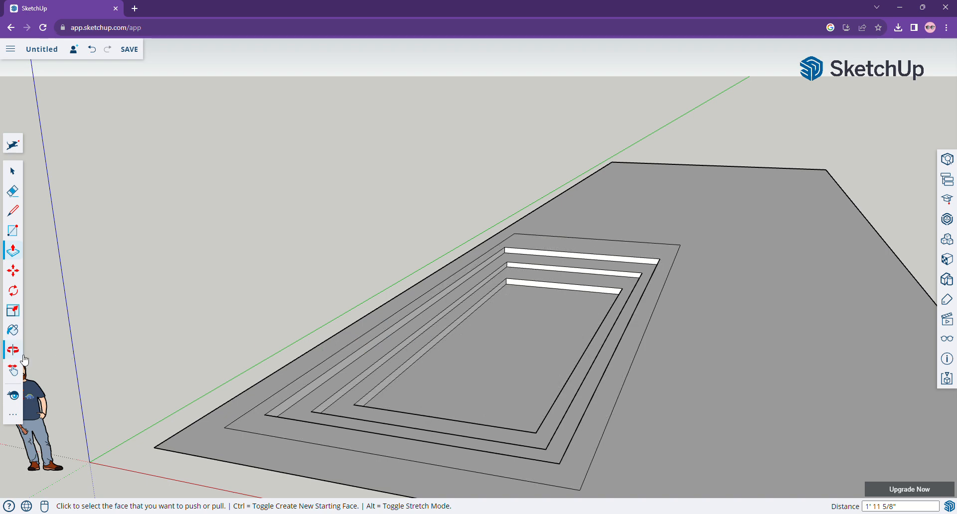
Orbit and pan around the stepped pool to inspect it from different angles.
{"action": "left_click", "coordinate": [13, 369]}
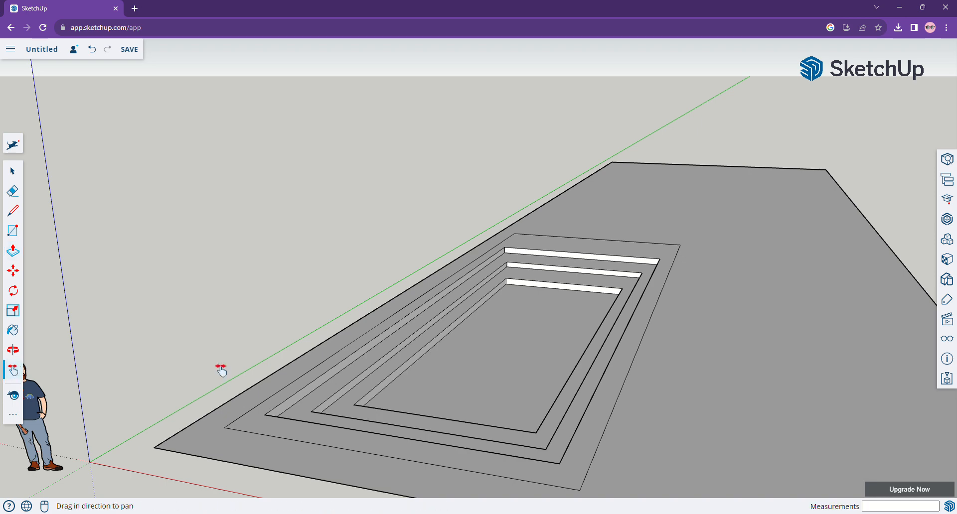
{"action": "left_click_drag", "start_coordinate": [468, 344], "coordinate": [431, 353]}
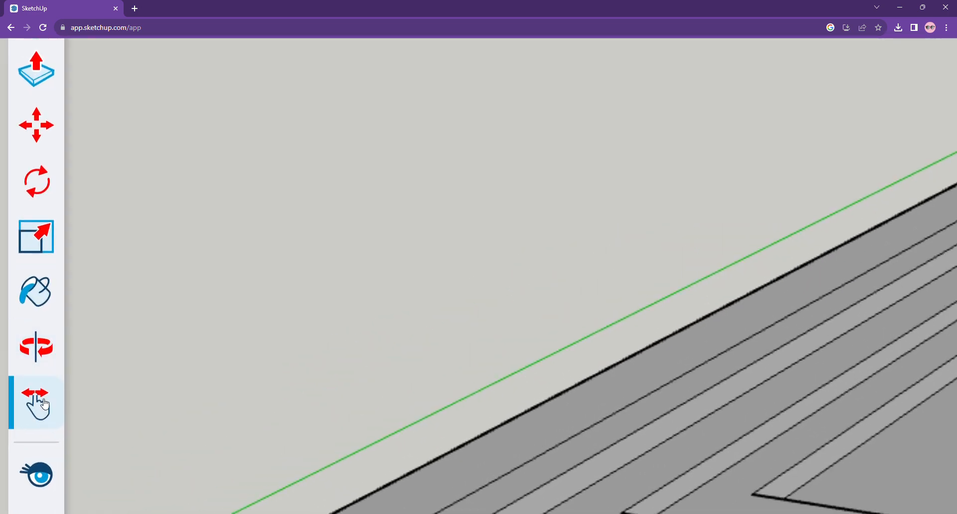
{"action": "left_click", "coordinate": [40, 354]}
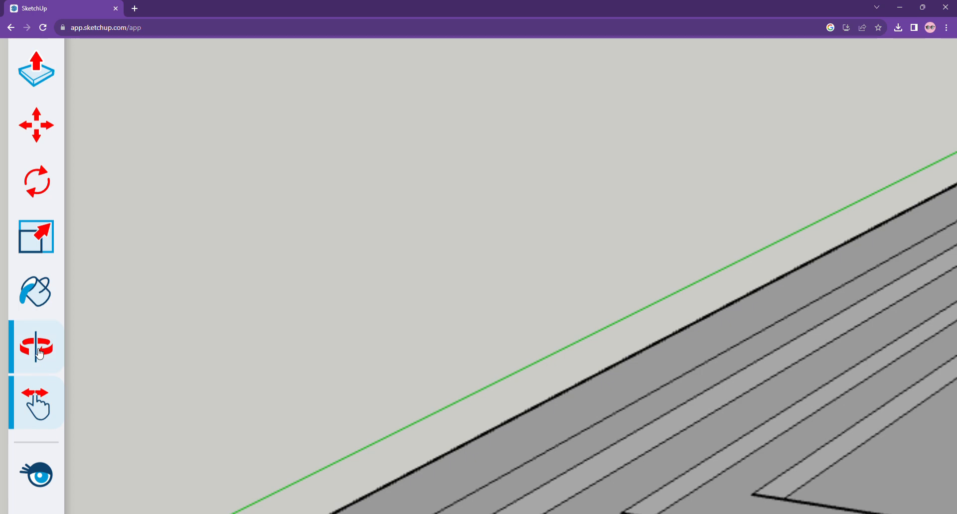
{"action": "left_click_drag", "start_coordinate": [357, 306], "coordinate": [371, 307]}
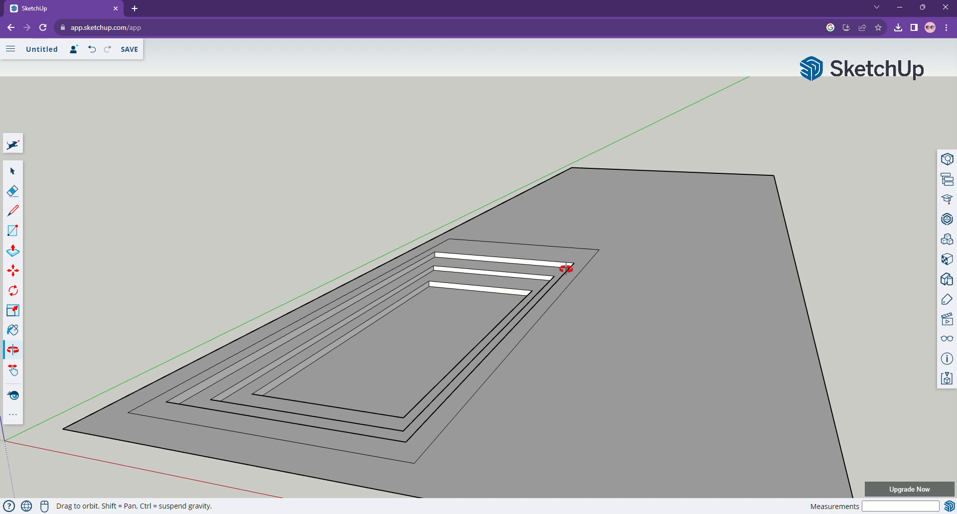
{"action": "left_click_drag", "start_coordinate": [566, 269], "coordinate": [169, 395]}
{"action": "left_click_drag", "start_coordinate": [674, 391], "coordinate": [145, 305]}
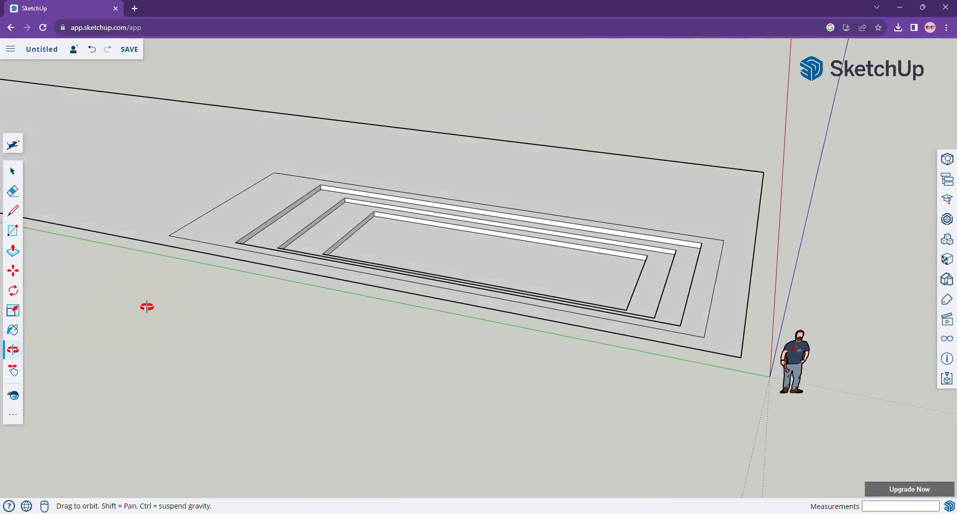
{"action": "left_click_drag", "start_coordinate": [673, 298], "coordinate": [236, 277]}
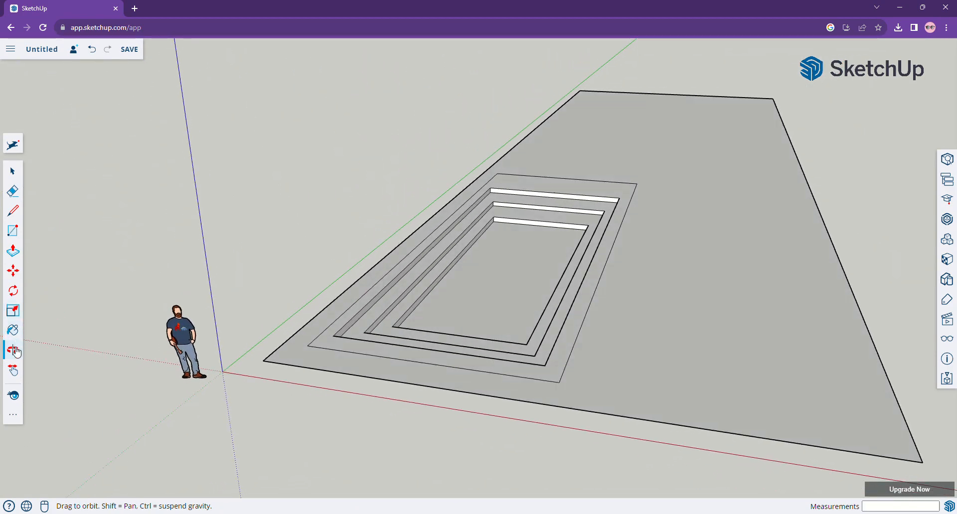
{"action": "left_click", "coordinate": [14, 370]}
{"action": "left_click_drag", "start_coordinate": [603, 289], "coordinate": [405, 324]}
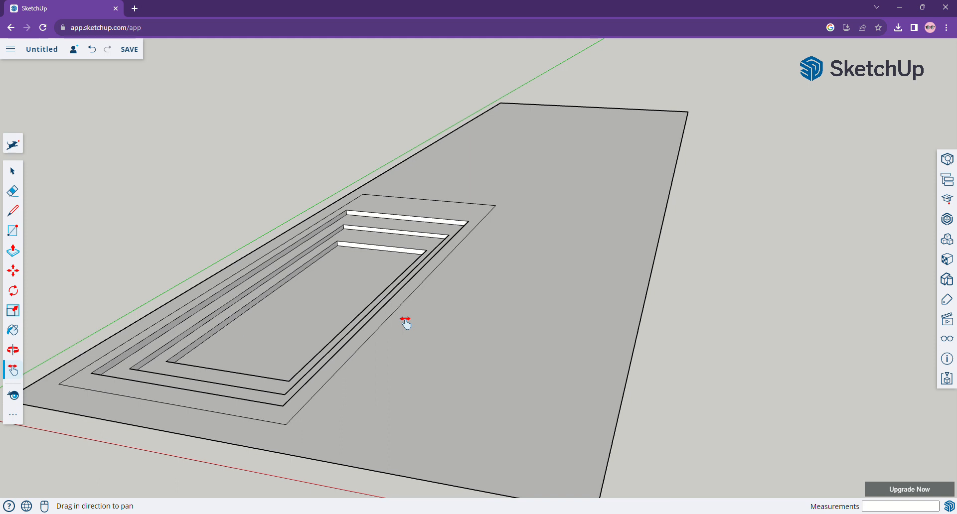
Turn on shadows in the display settings and set the shadow time to 3:07 am.
{"action": "left_click", "coordinate": [948, 344]}
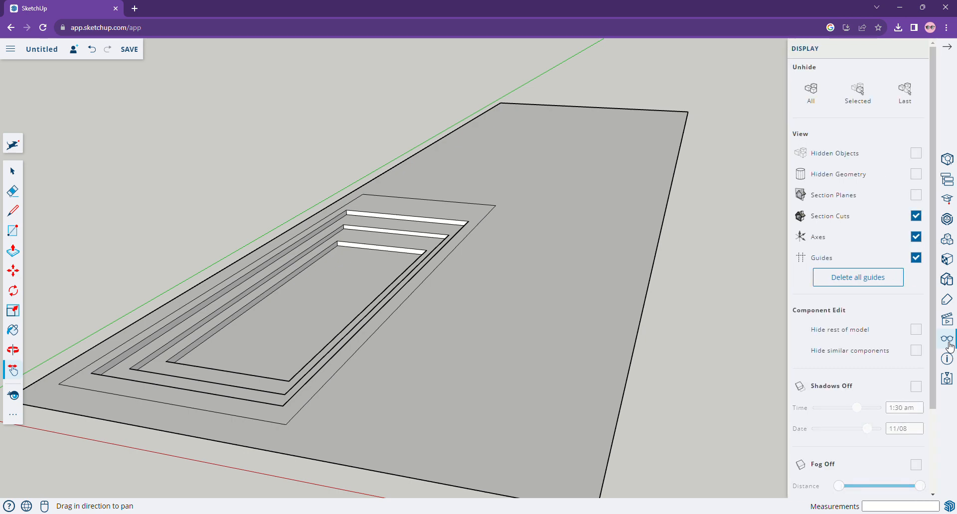
{"action": "left_click", "coordinate": [916, 388]}
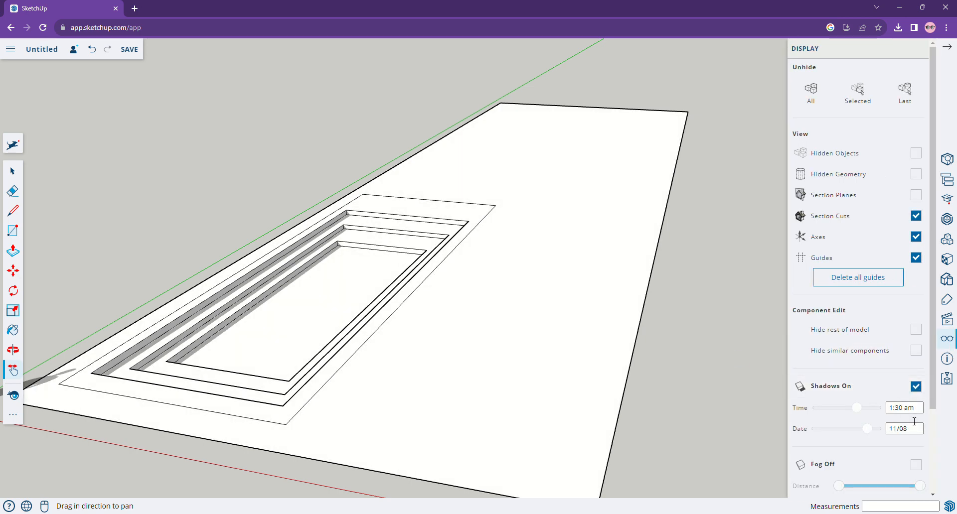
{"action": "left_click_drag", "start_coordinate": [859, 410], "coordinate": [868, 411]}
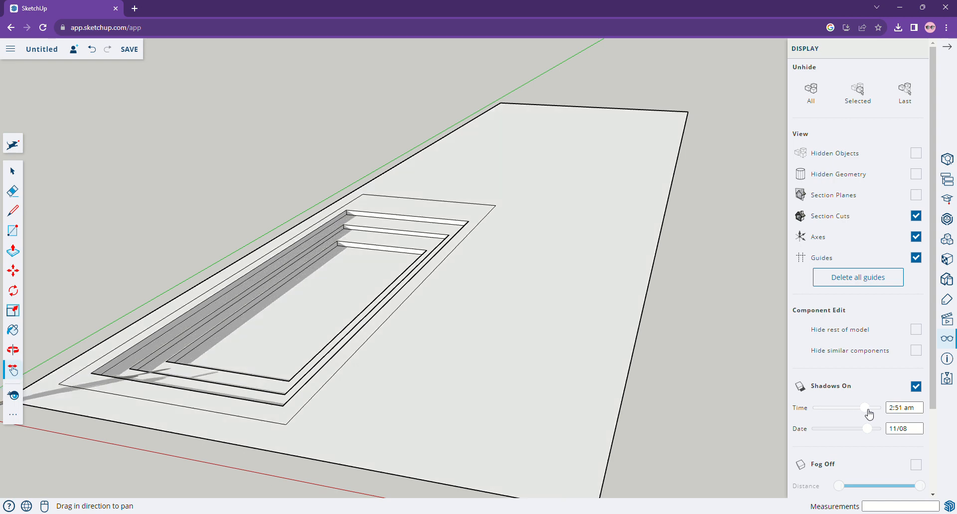
{"action": "left_click_drag", "start_coordinate": [868, 412], "coordinate": [870, 413]}
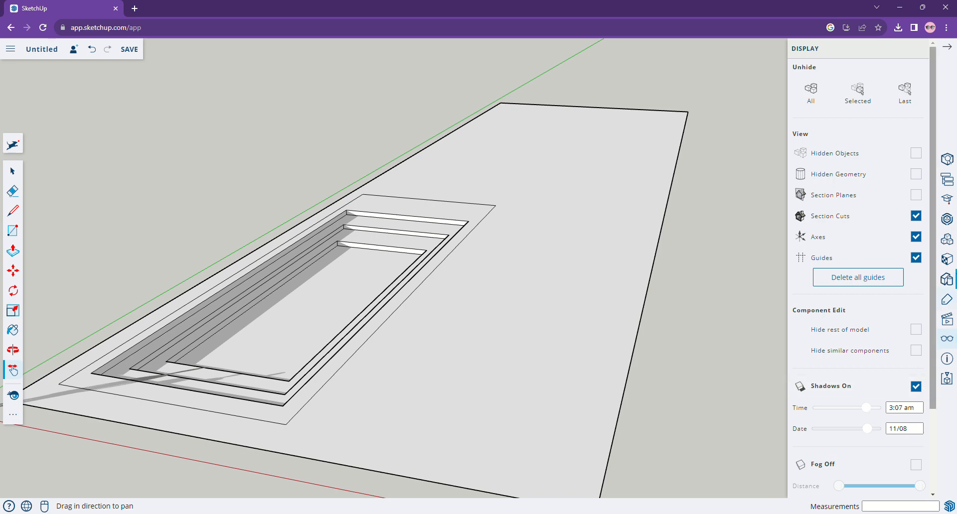
Try painting the pool's outer border and floor with a red colour, then undo both fills.
{"action": "left_click", "coordinate": [947, 223]}
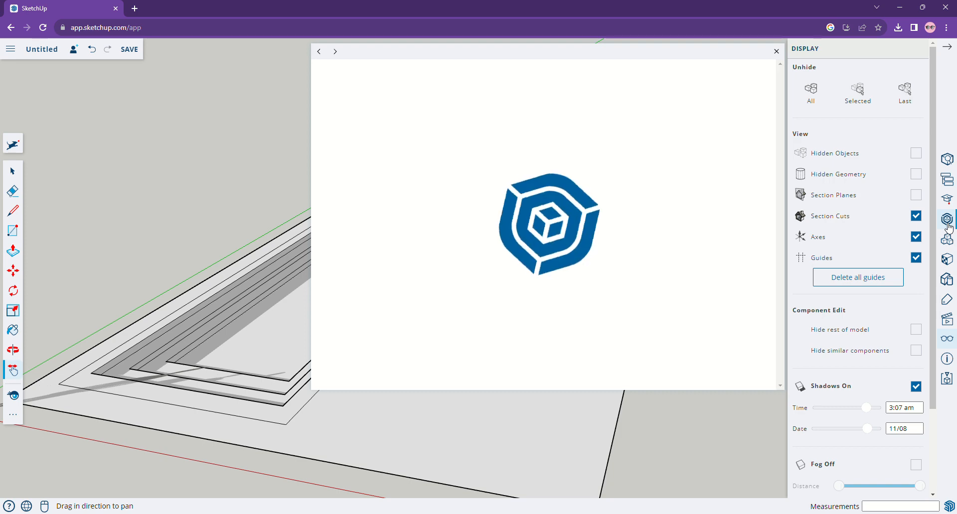
{"action": "left_click", "coordinate": [778, 51]}
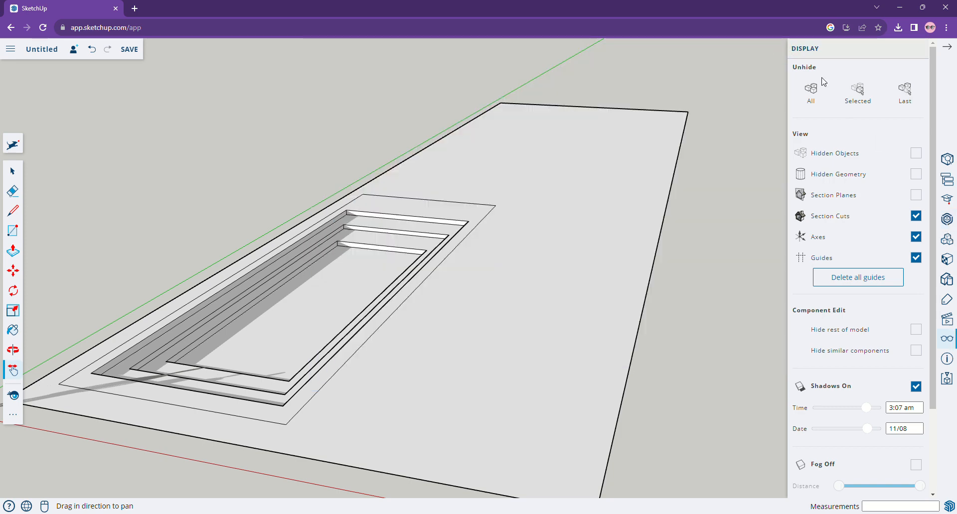
{"action": "left_click", "coordinate": [949, 261]}
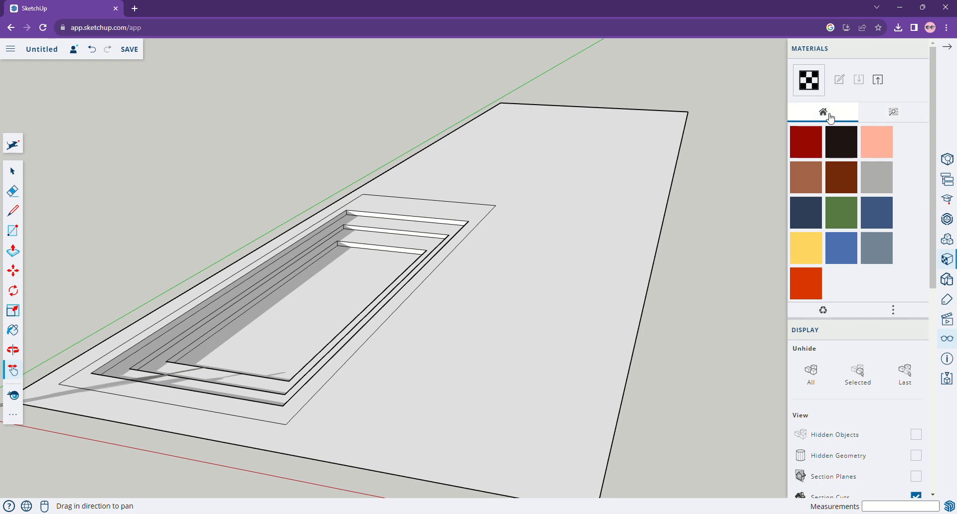
{"action": "left_click", "coordinate": [803, 149]}
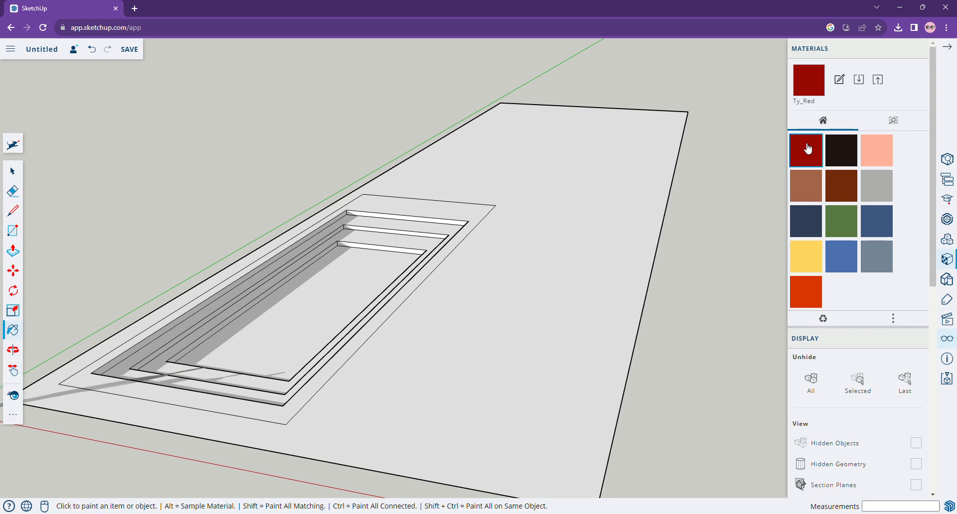
{"action": "left_click", "coordinate": [470, 220]}
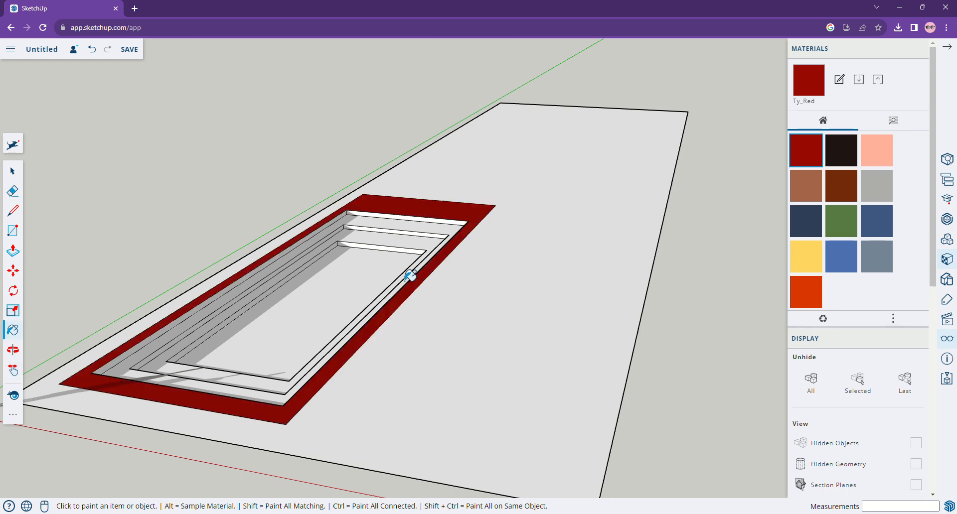
{"action": "left_click", "coordinate": [403, 276]}
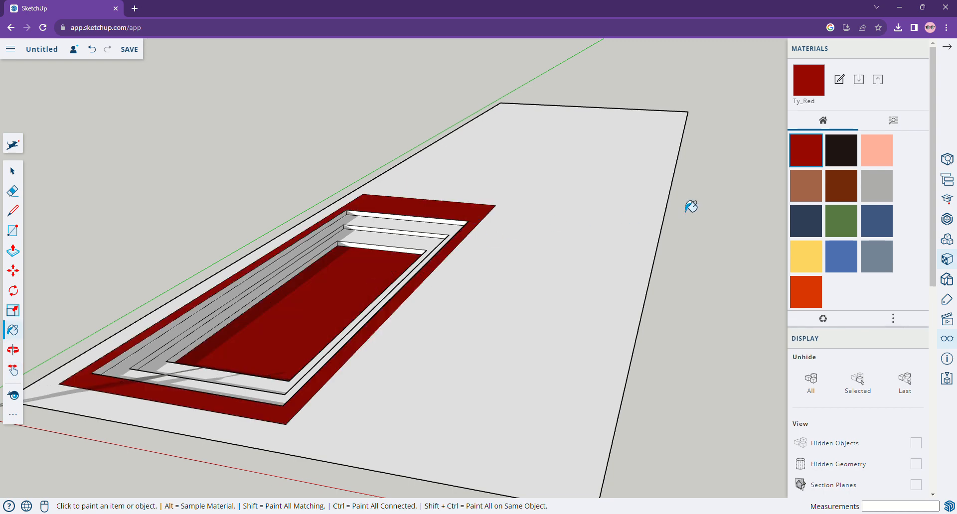
{"action": "left_click", "coordinate": [92, 51]}
{"action": "left_click", "coordinate": [92, 51]}
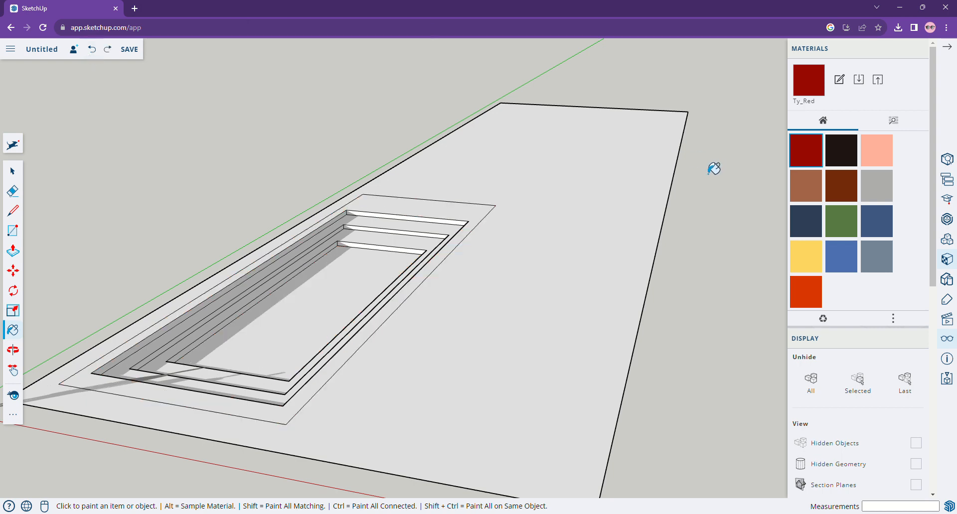
Apply the first Water texture to the pool floor.
{"action": "left_click", "coordinate": [894, 124]}
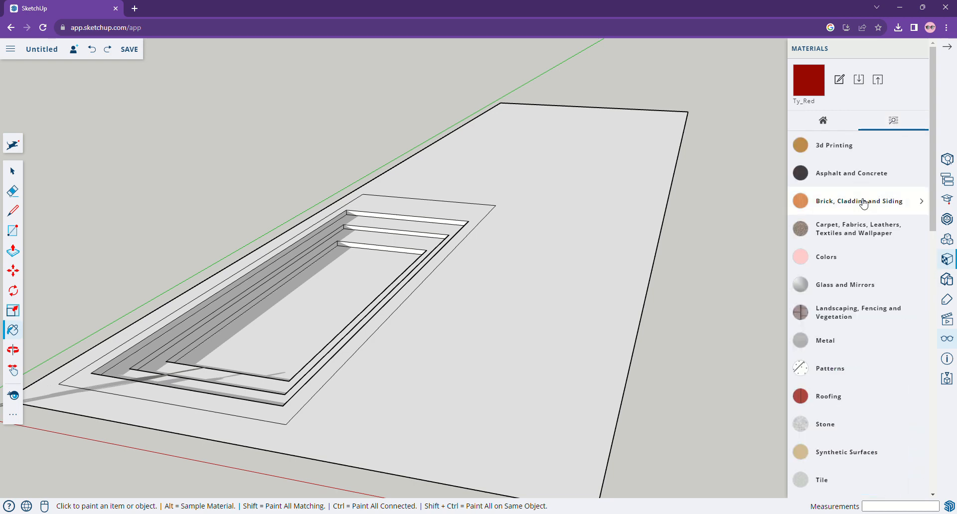
{"action": "scroll", "coordinate": [857, 324], "scroll_direction": "down", "scroll_amount": 4}
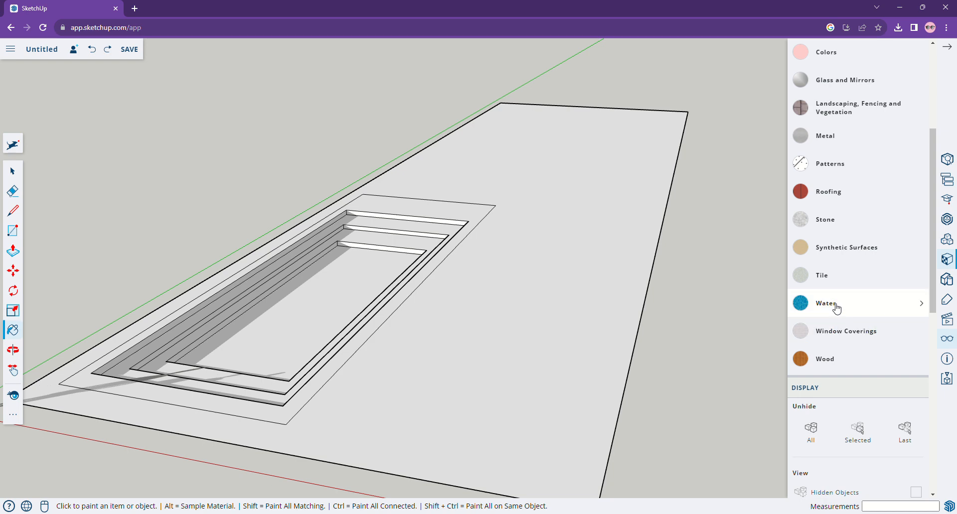
{"action": "left_click", "coordinate": [836, 304]}
{"action": "left_click", "coordinate": [809, 343]}
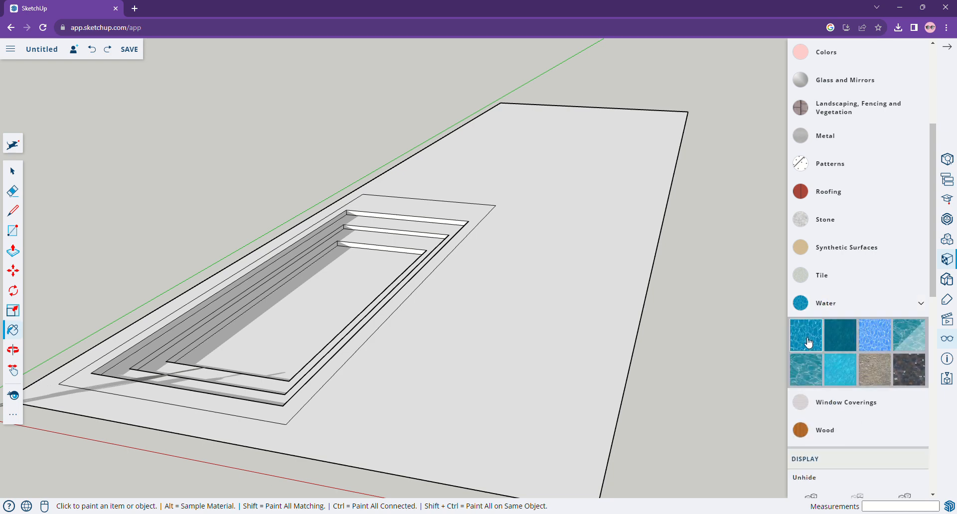
{"action": "left_click", "coordinate": [331, 302]}
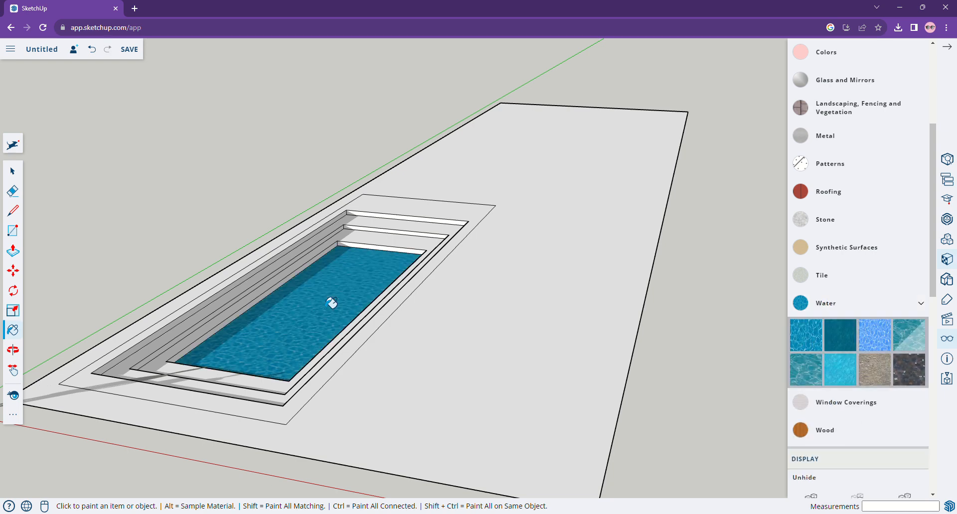
Paint the pool's outer border and the two upper step treads with a dark Tile texture.
{"action": "left_click", "coordinate": [823, 277]}
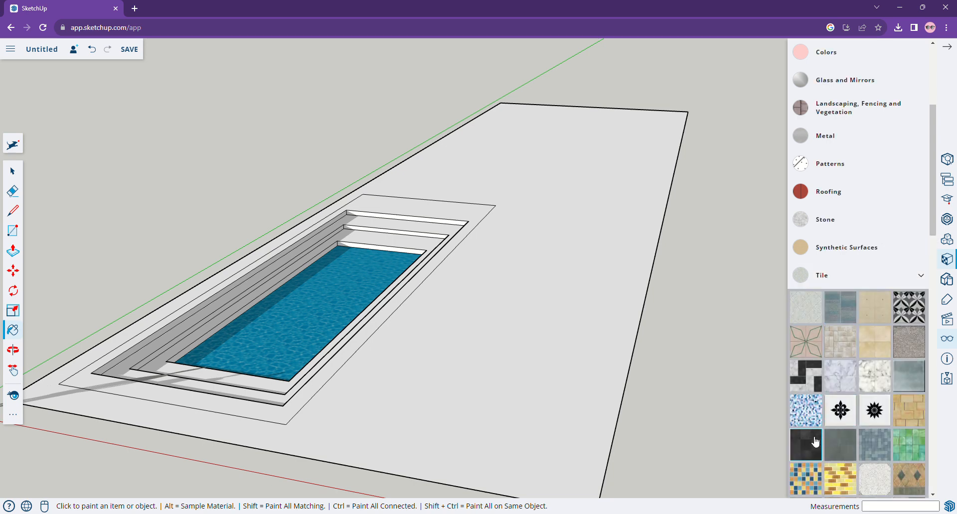
{"action": "left_click", "coordinate": [813, 453]}
{"action": "left_click", "coordinate": [461, 227]}
{"action": "left_click", "coordinate": [433, 238]}
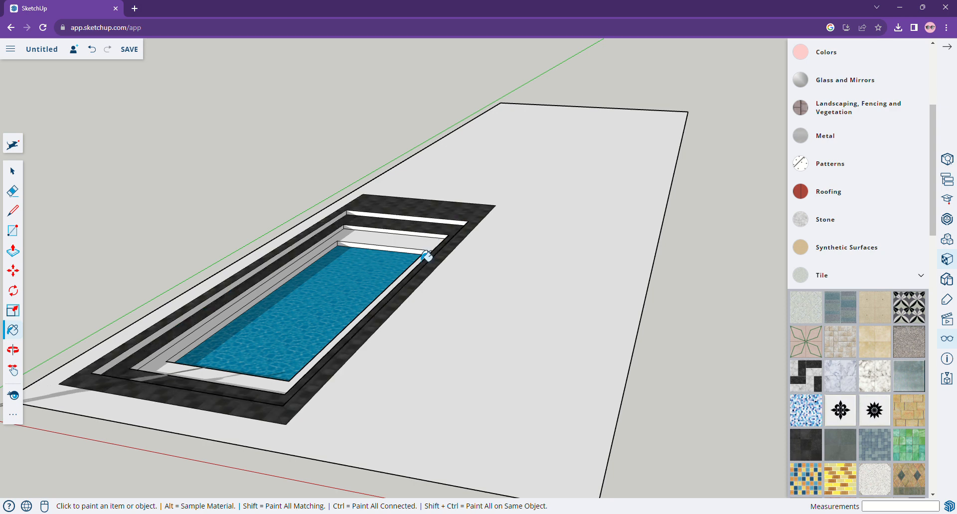
{"action": "left_click", "coordinate": [425, 257]}
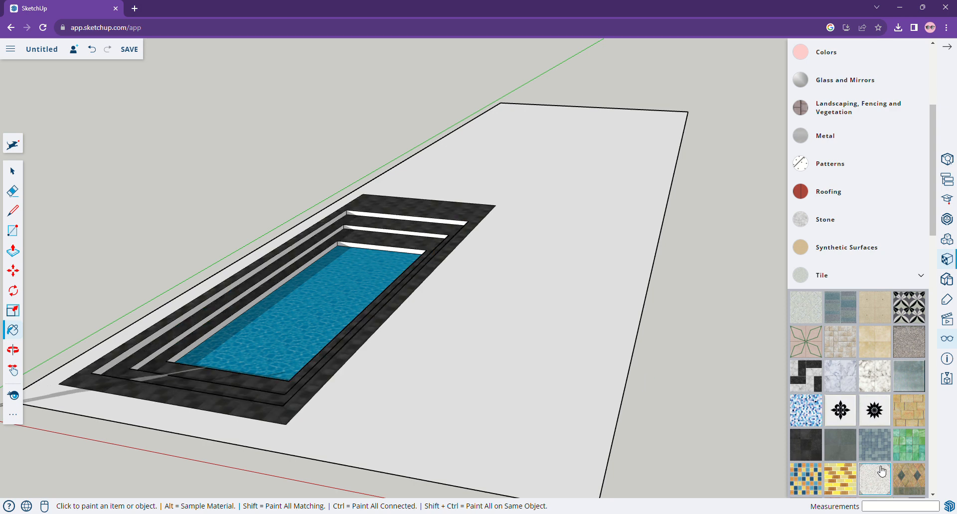
Paint the step risers and pool walls on the near side with a grey Tile texture.
{"action": "left_click", "coordinate": [842, 449]}
{"action": "scroll", "coordinate": [390, 227], "scroll_direction": "up", "scroll_amount": 5}
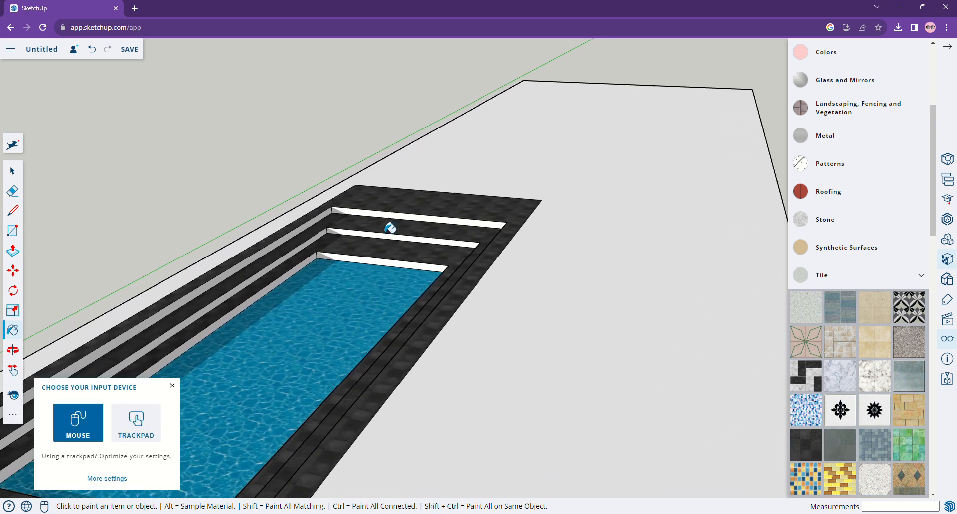
{"action": "scroll", "coordinate": [390, 228], "scroll_direction": "up", "scroll_amount": 2}
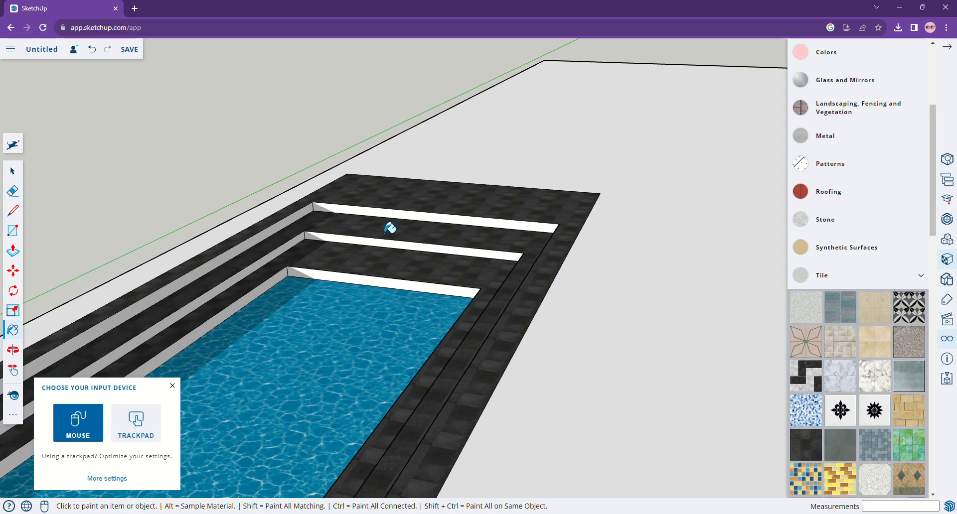
{"action": "left_click", "coordinate": [418, 228]}
{"action": "left_click", "coordinate": [305, 226]}
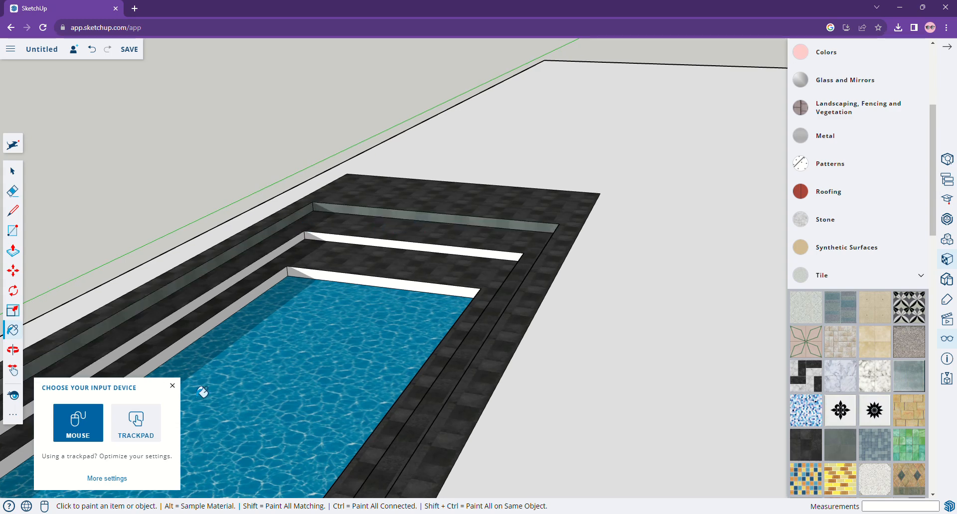
{"action": "left_click", "coordinate": [173, 387]}
{"action": "left_click", "coordinate": [150, 338]}
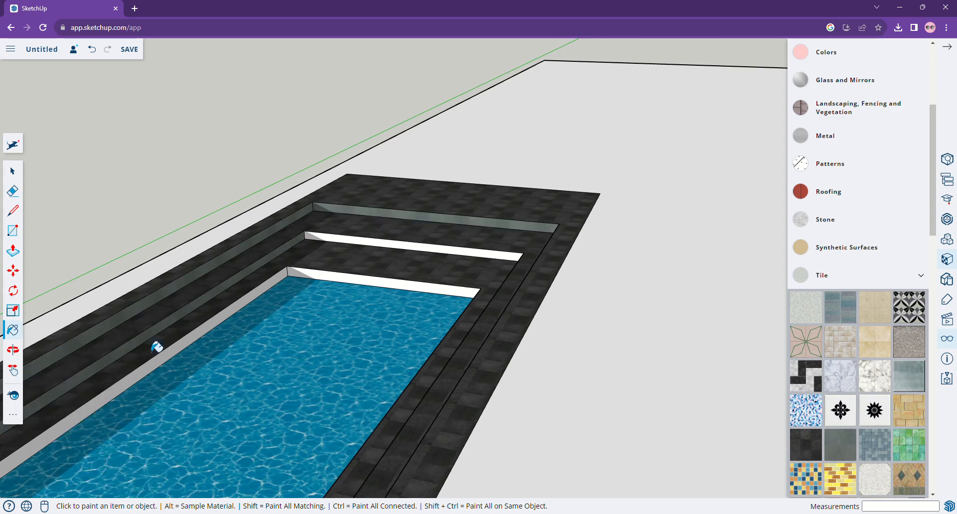
{"action": "left_click", "coordinate": [179, 357]}
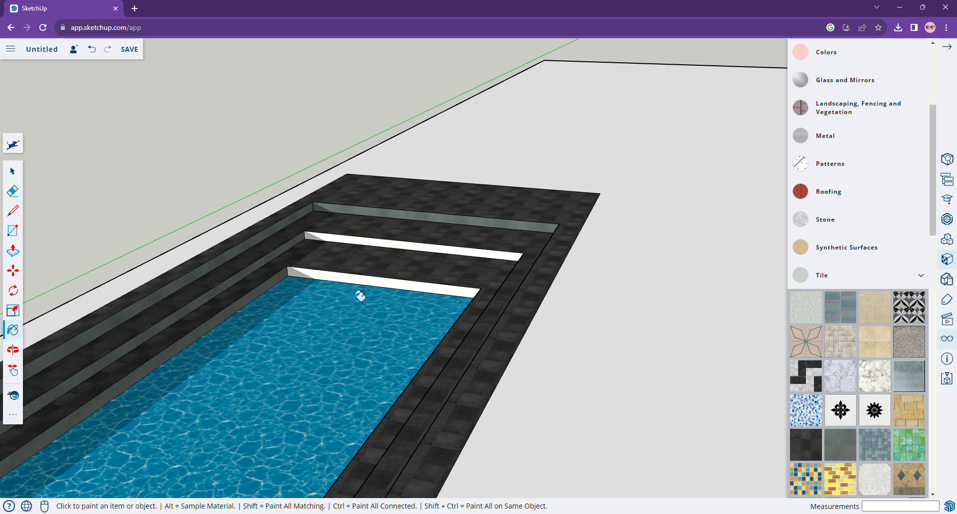
{"action": "left_click", "coordinate": [382, 275]}
{"action": "left_click", "coordinate": [400, 255]}
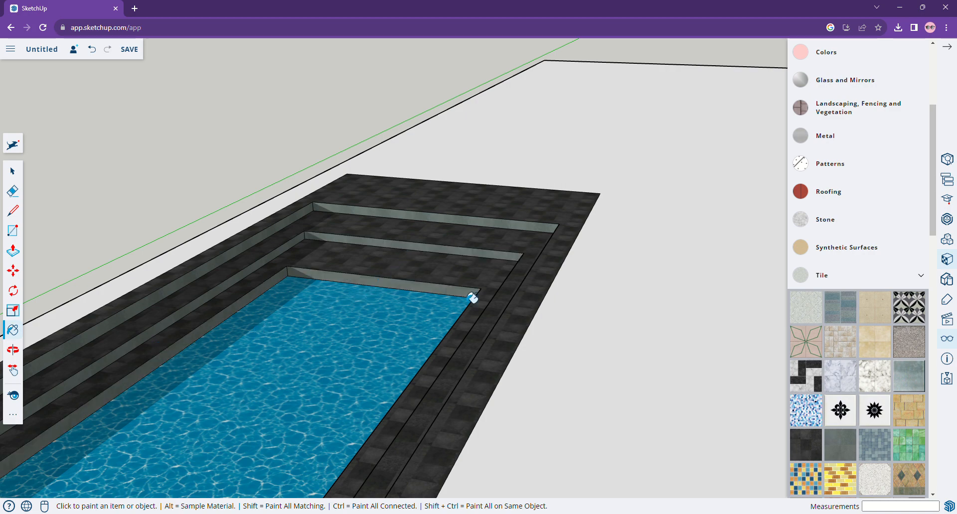
Paint the remaining long-side step risers and pool wall with the same grey Tile texture.
{"action": "scroll", "coordinate": [472, 298], "scroll_direction": "down", "scroll_amount": 5}
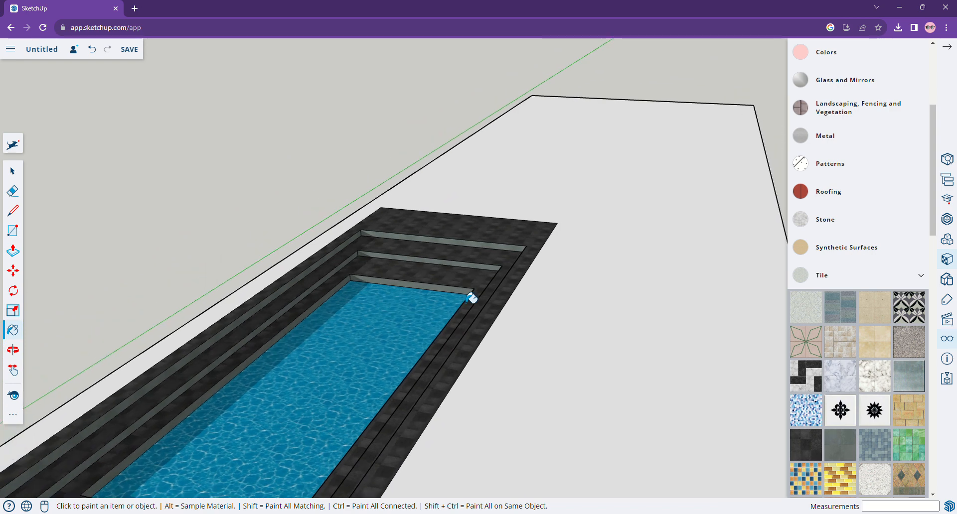
{"action": "scroll", "coordinate": [471, 298], "scroll_direction": "down", "scroll_amount": 3}
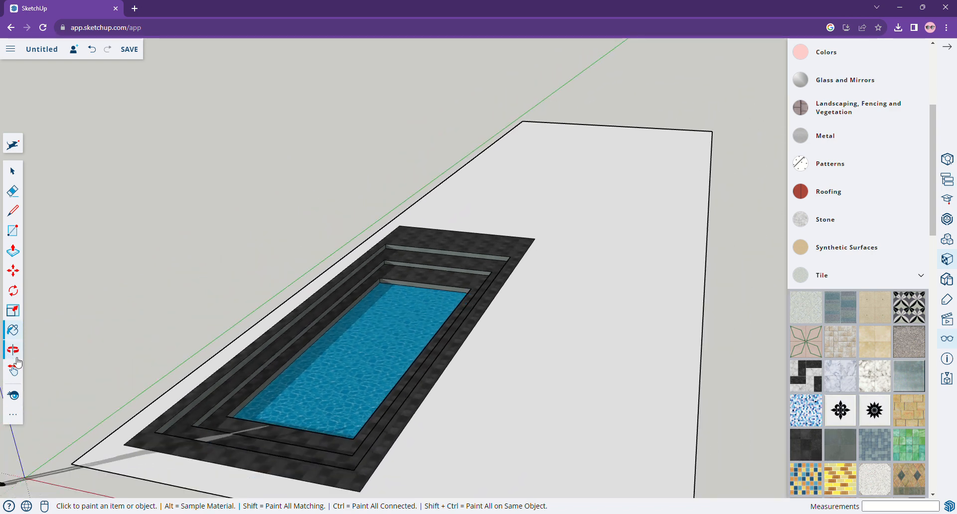
{"action": "left_click", "coordinate": [17, 354]}
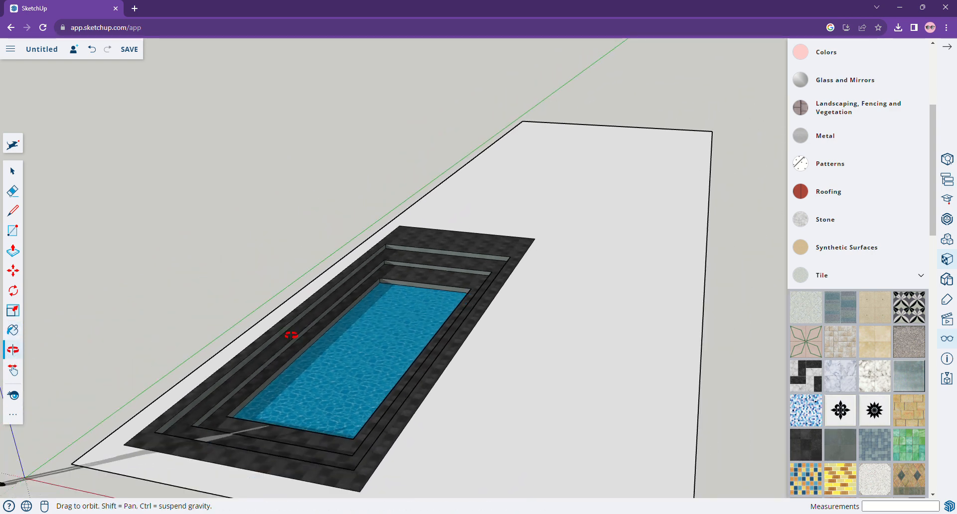
{"action": "left_click_drag", "start_coordinate": [237, 380], "coordinate": [600, 338]}
{"action": "scroll", "coordinate": [566, 289], "scroll_direction": "up", "scroll_amount": 5}
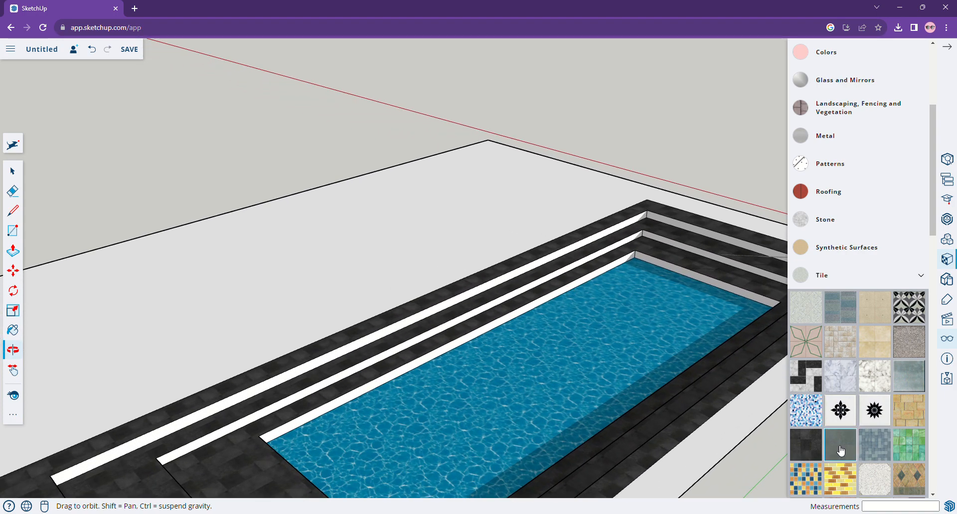
{"action": "left_click", "coordinate": [840, 448]}
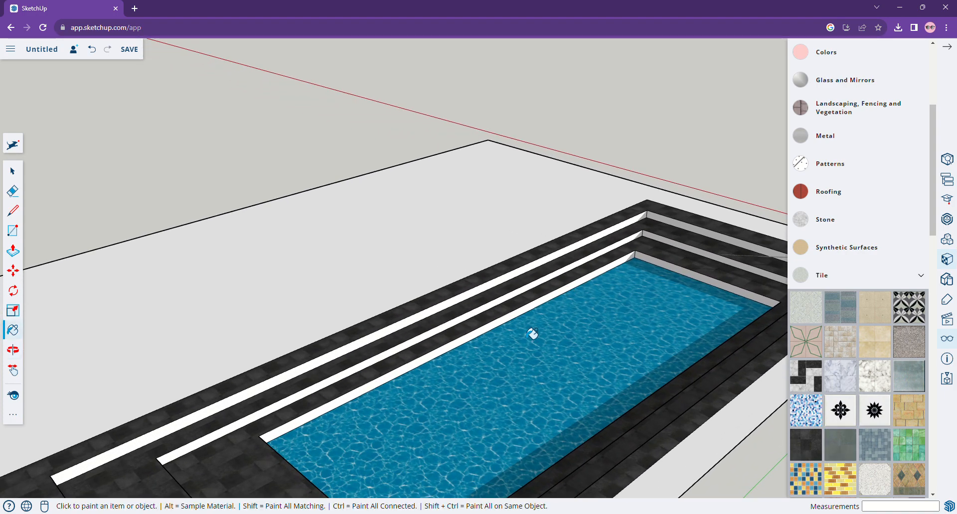
{"action": "left_click", "coordinate": [480, 305]}
{"action": "left_click", "coordinate": [486, 321]}
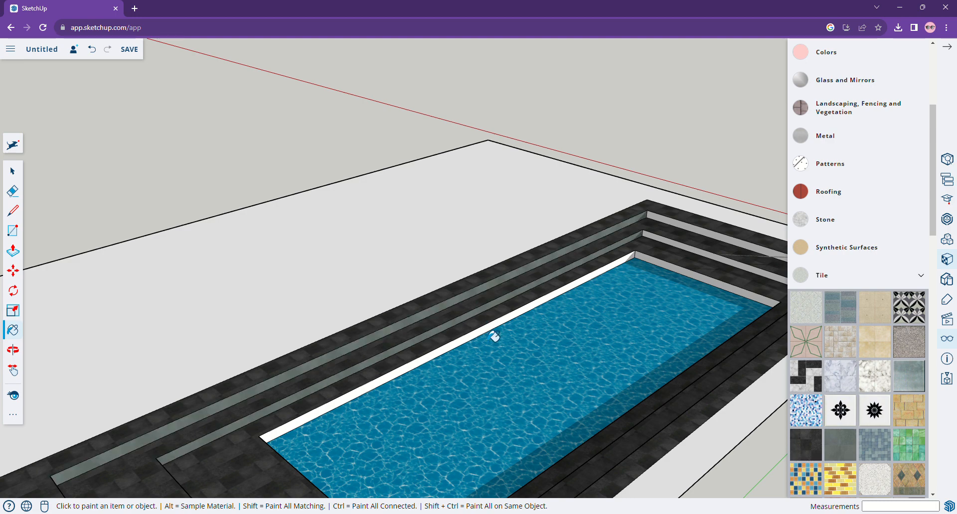
{"action": "left_click", "coordinate": [494, 336]}
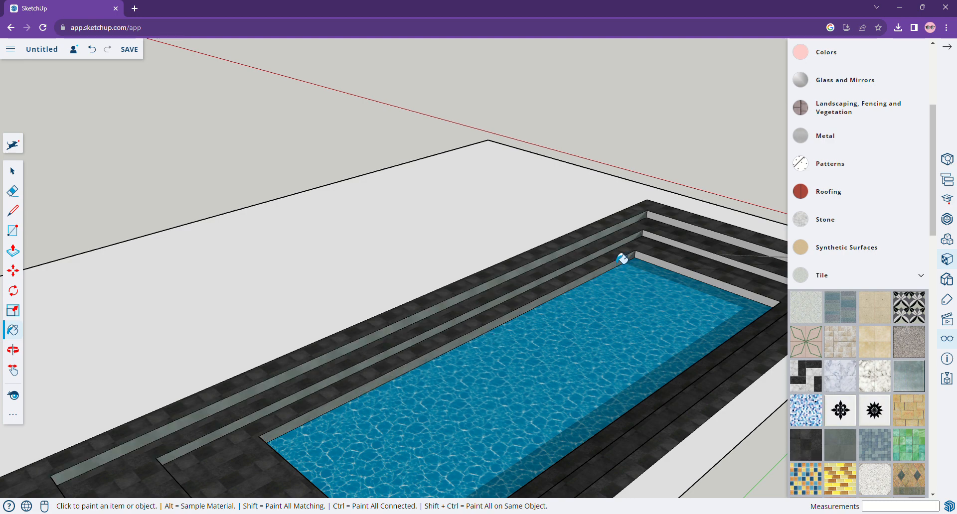
Paint the pool floor and the far-end step risers with the grey Tile texture.
{"action": "left_click", "coordinate": [669, 279]}
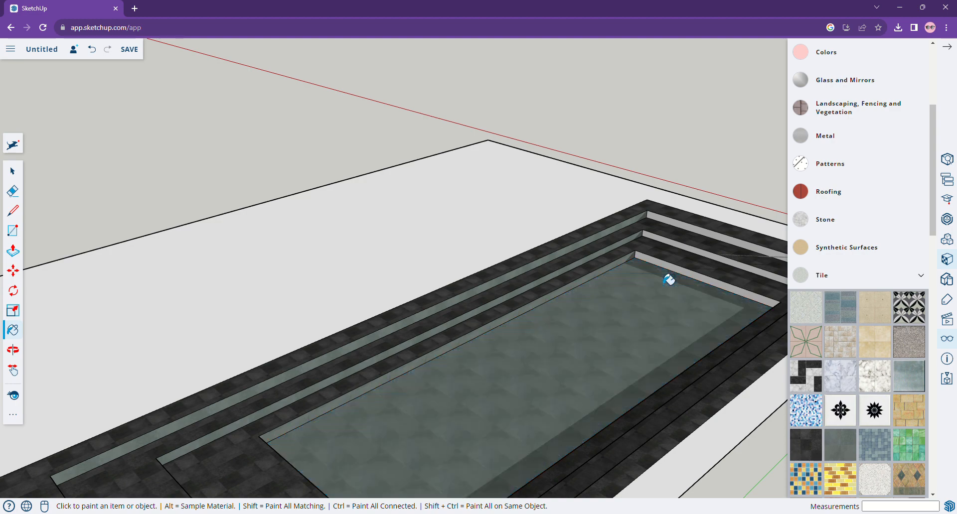
{"action": "scroll", "coordinate": [669, 280], "scroll_direction": "up", "scroll_amount": 4}
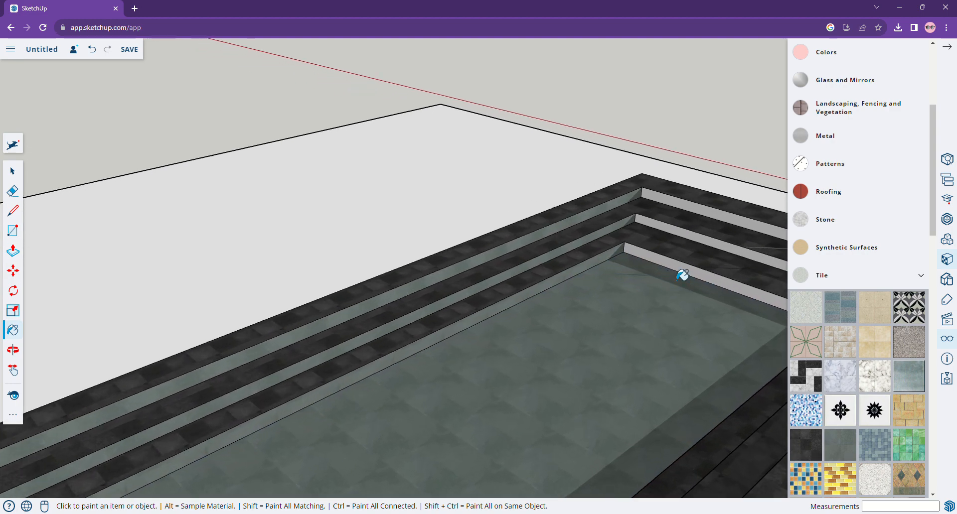
{"action": "scroll", "coordinate": [681, 277], "scroll_direction": "up", "scroll_amount": 2}
{"action": "left_click", "coordinate": [690, 280]}
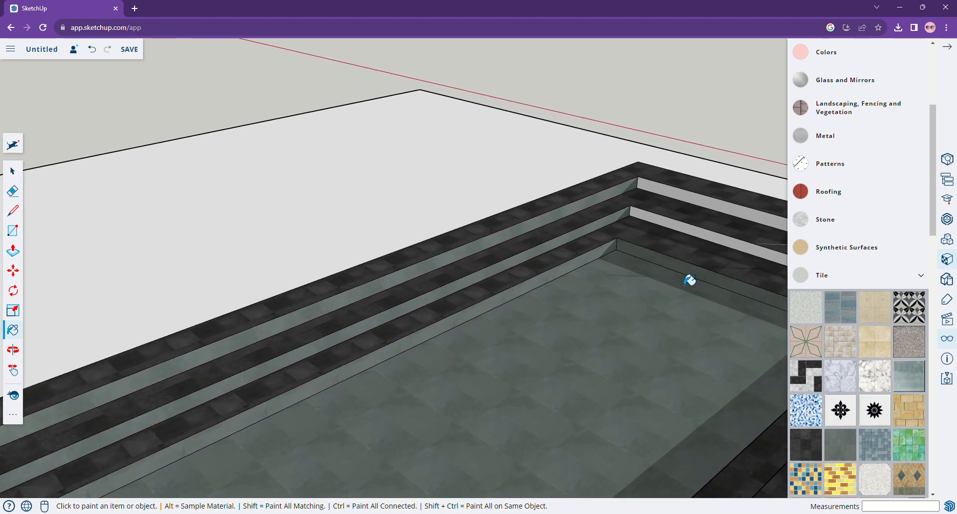
{"action": "left_click", "coordinate": [689, 238]}
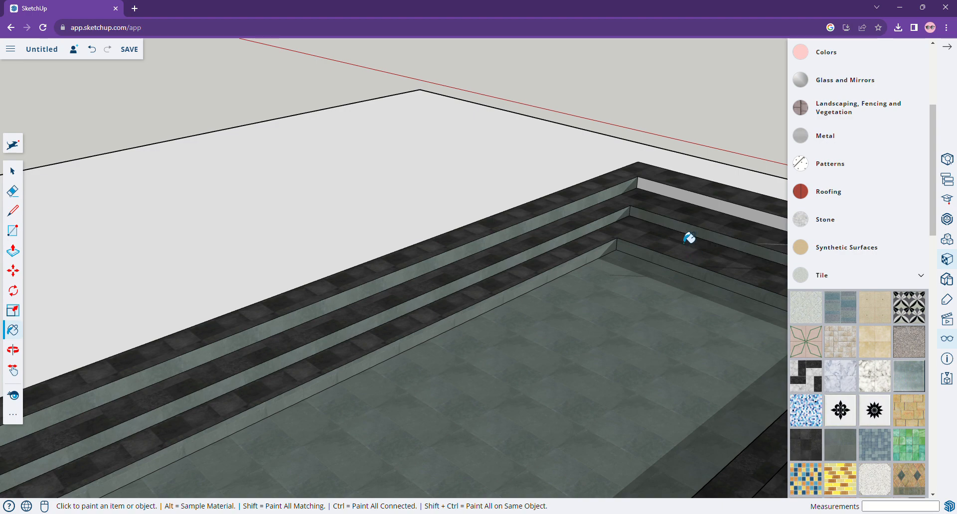
{"action": "left_click", "coordinate": [688, 205]}
Repaint the pool floor with a lighter blue Water texture.
{"action": "scroll", "coordinate": [874, 394], "scroll_direction": "down", "scroll_amount": 3}
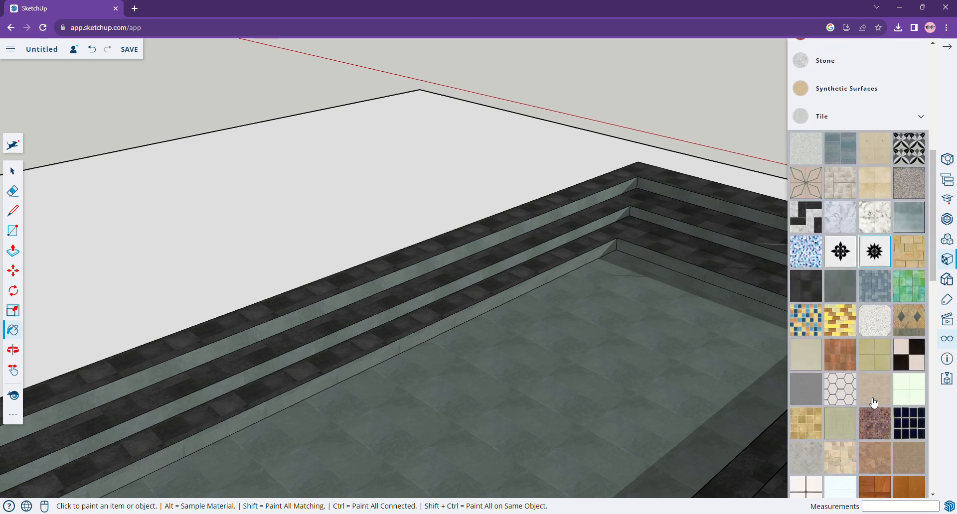
{"action": "scroll", "coordinate": [874, 401], "scroll_direction": "down", "scroll_amount": 5}
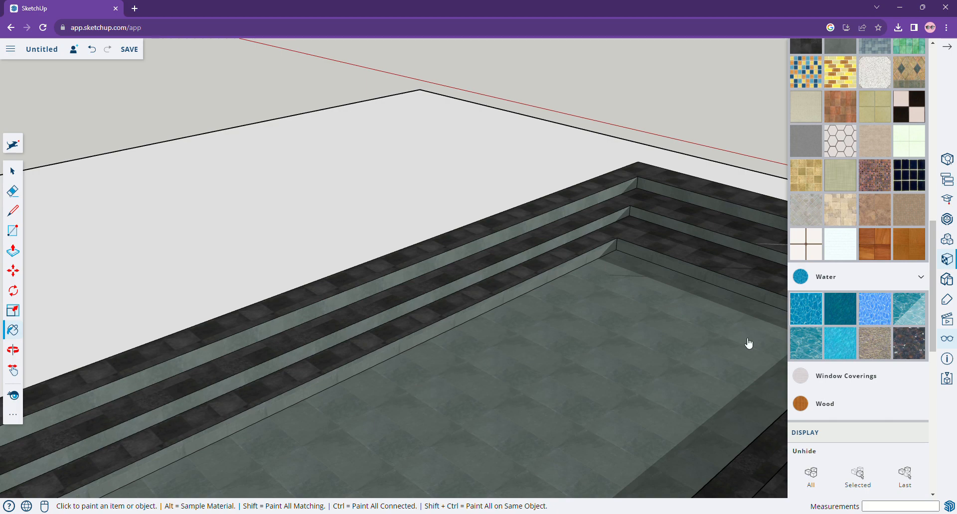
{"action": "left_click", "coordinate": [806, 309]}
{"action": "left_click", "coordinate": [581, 367]}
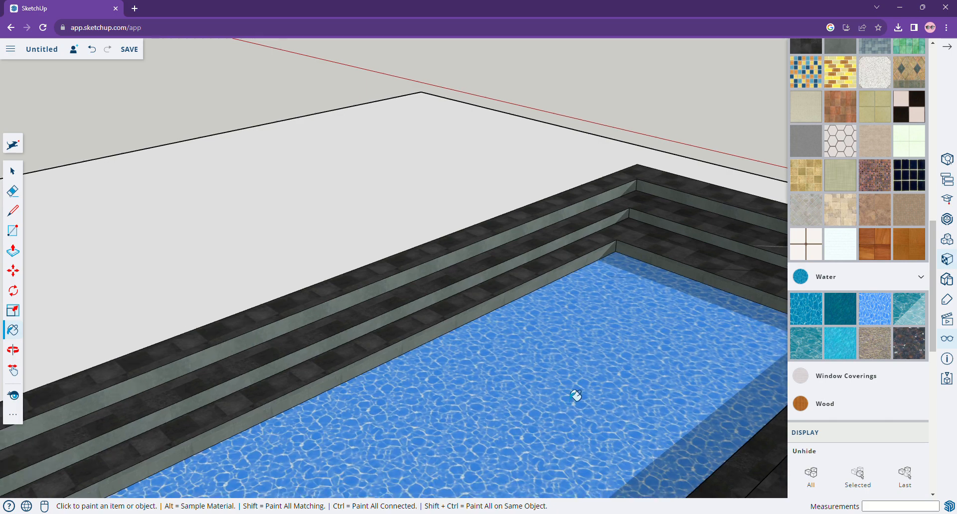
{"action": "scroll", "coordinate": [575, 395], "scroll_direction": "down", "scroll_amount": 1}
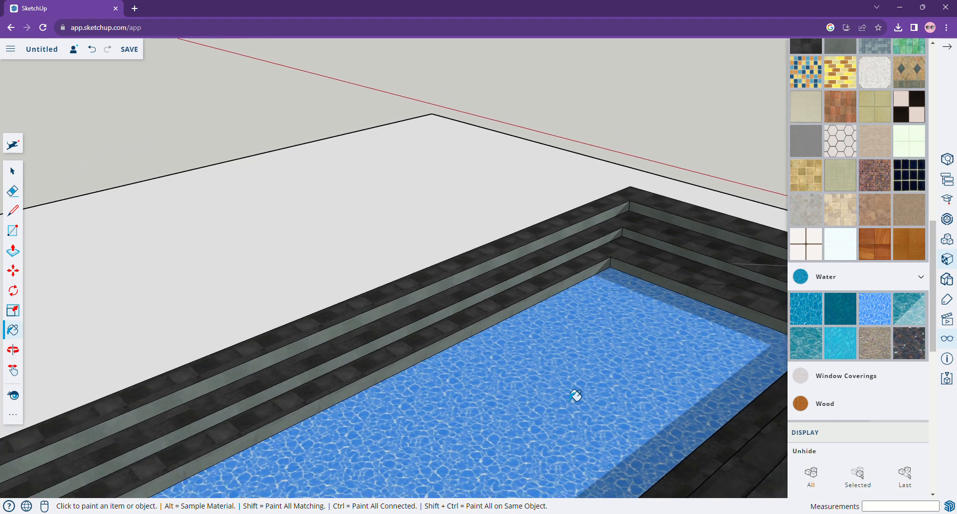
Try other Water textures on the pool floor, finishing with the Water Light Blue texture again.
{"action": "left_click", "coordinate": [908, 308]}
{"action": "left_click", "coordinate": [621, 379]}
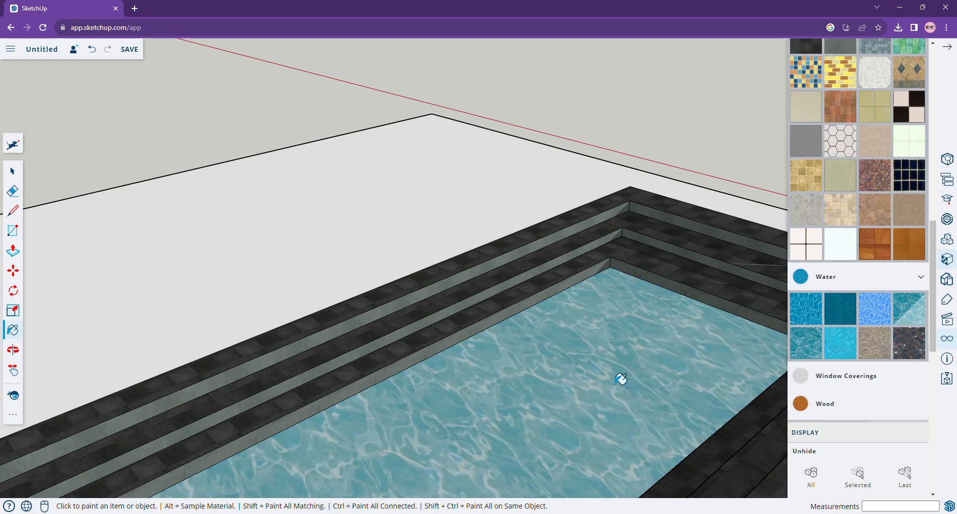
{"action": "left_click", "coordinate": [671, 387]}
{"action": "scroll", "coordinate": [608, 384], "scroll_direction": "down", "scroll_amount": 1}
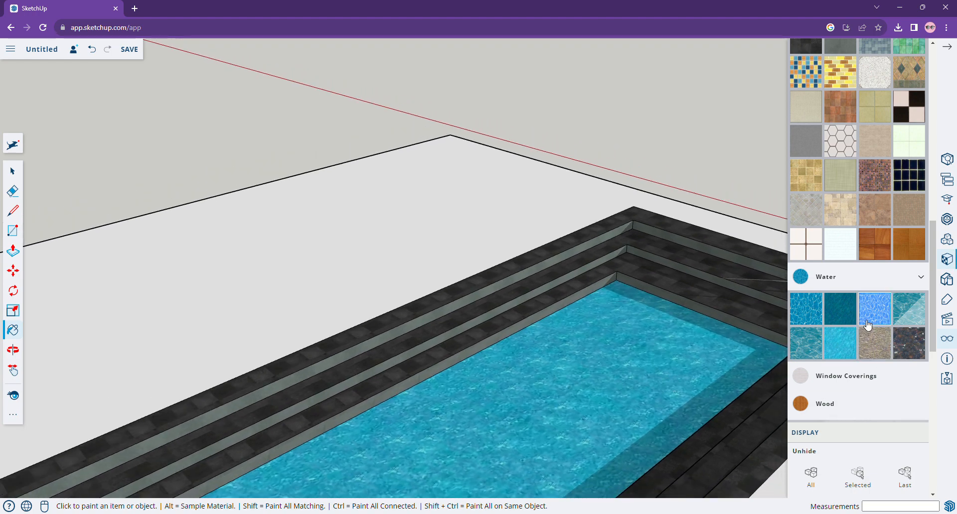
{"action": "left_click", "coordinate": [867, 324]}
{"action": "left_click", "coordinate": [588, 385]}
{"action": "scroll", "coordinate": [588, 385], "scroll_direction": "down", "scroll_amount": 2}
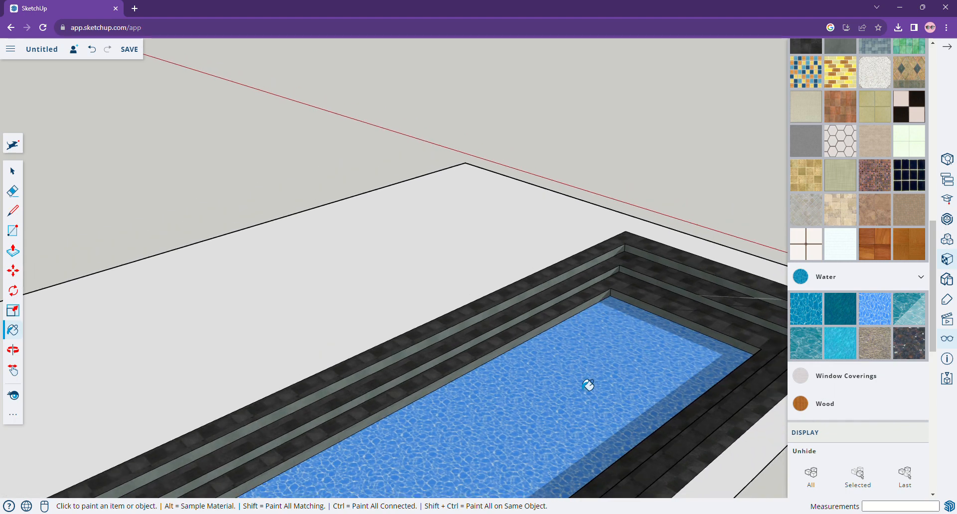
{"action": "scroll", "coordinate": [588, 385], "scroll_direction": "down", "scroll_amount": 1}
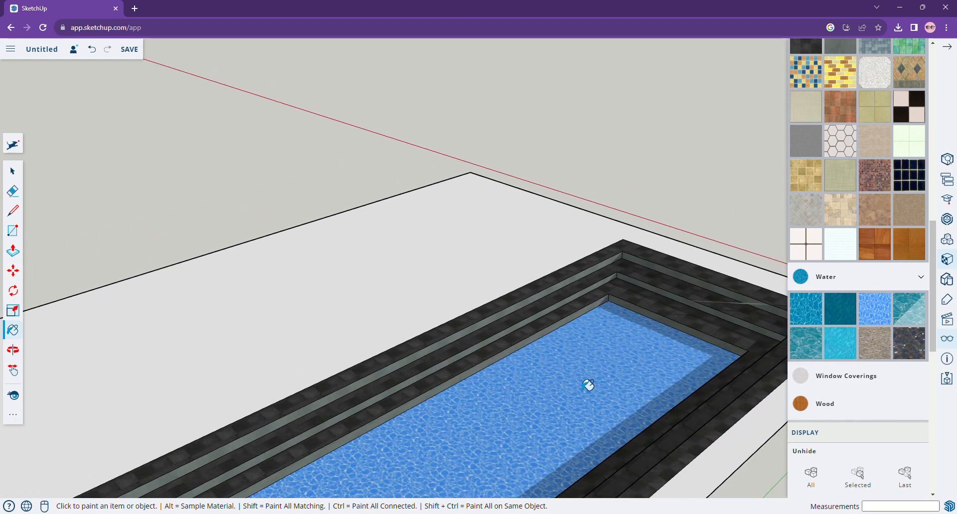
Browse the material categories for a texture for the ground slab around the pool.
{"action": "left_click", "coordinate": [14, 352]}
{"action": "left_click_drag", "start_coordinate": [312, 370], "coordinate": [132, 352]}
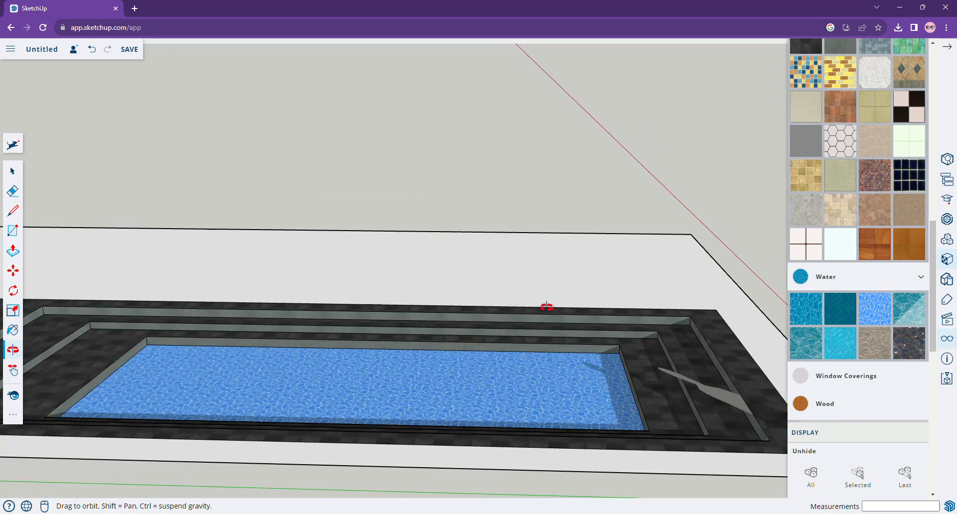
{"action": "left_click_drag", "start_coordinate": [547, 306], "coordinate": [208, 340]}
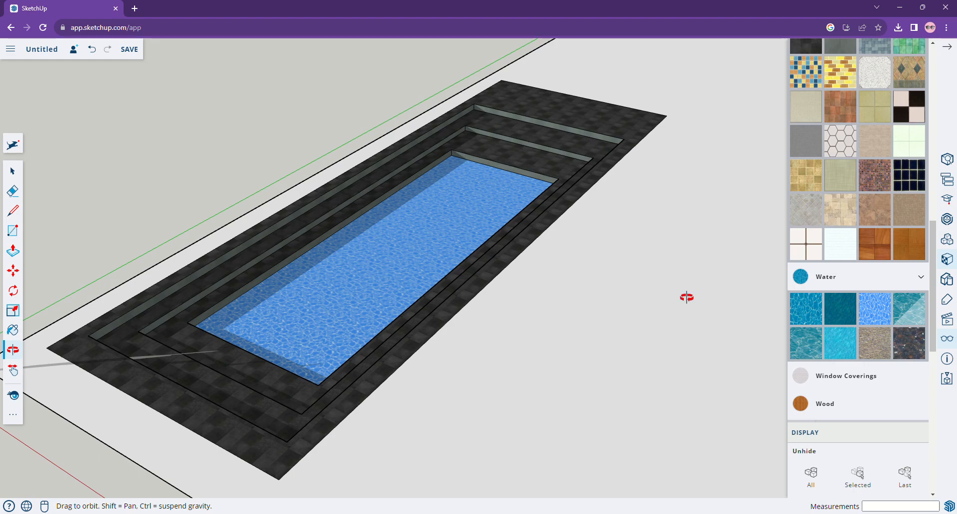
{"action": "scroll", "coordinate": [686, 298], "scroll_direction": "down", "scroll_amount": 4}
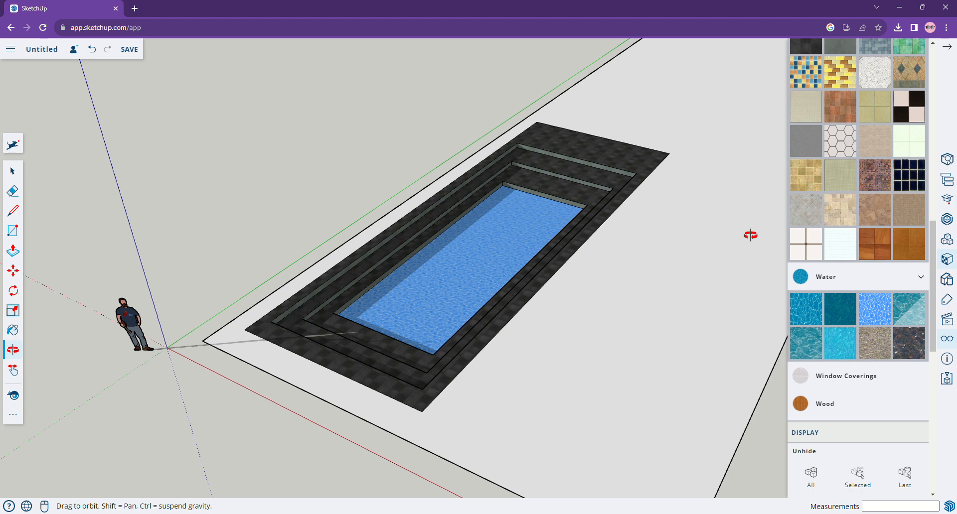
{"action": "scroll", "coordinate": [835, 244], "scroll_direction": "up", "scroll_amount": 5}
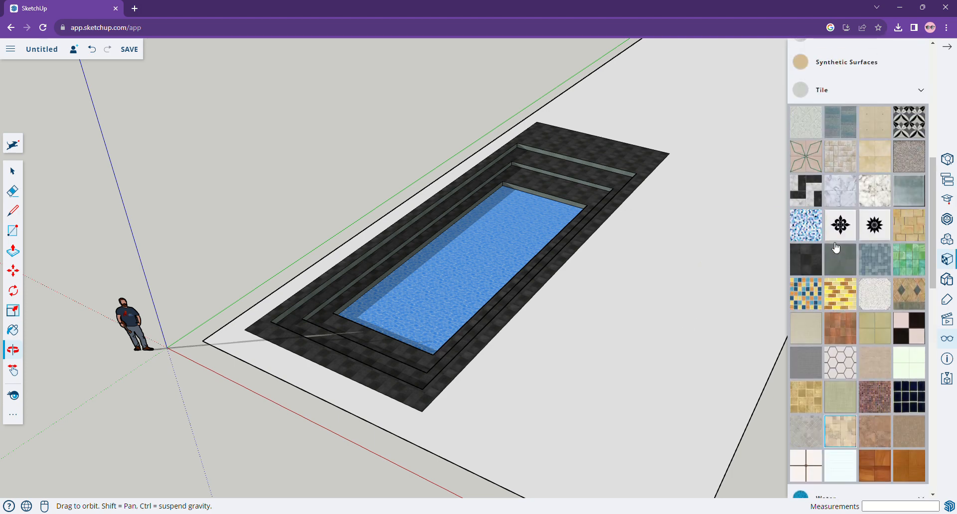
{"action": "scroll", "coordinate": [836, 244], "scroll_direction": "up", "scroll_amount": 5}
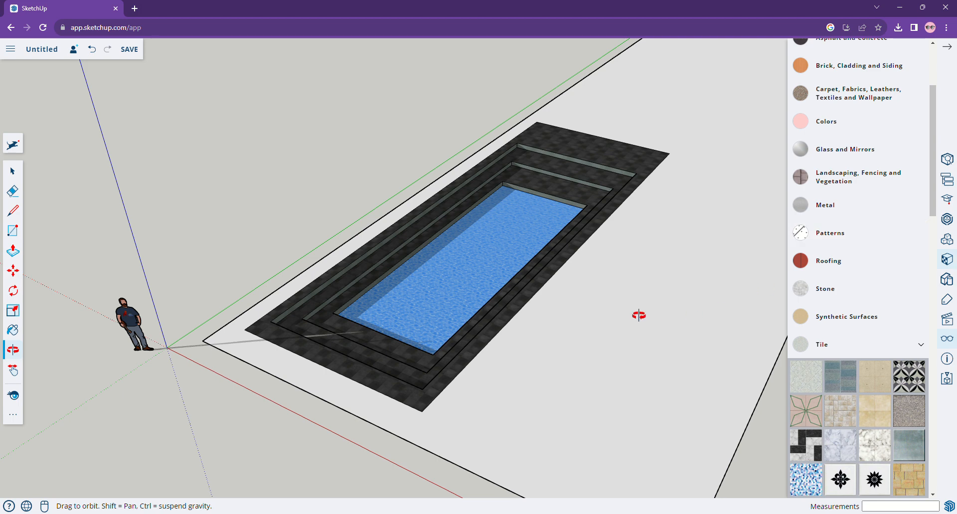
{"action": "scroll", "coordinate": [812, 236], "scroll_direction": "up", "scroll_amount": 3}
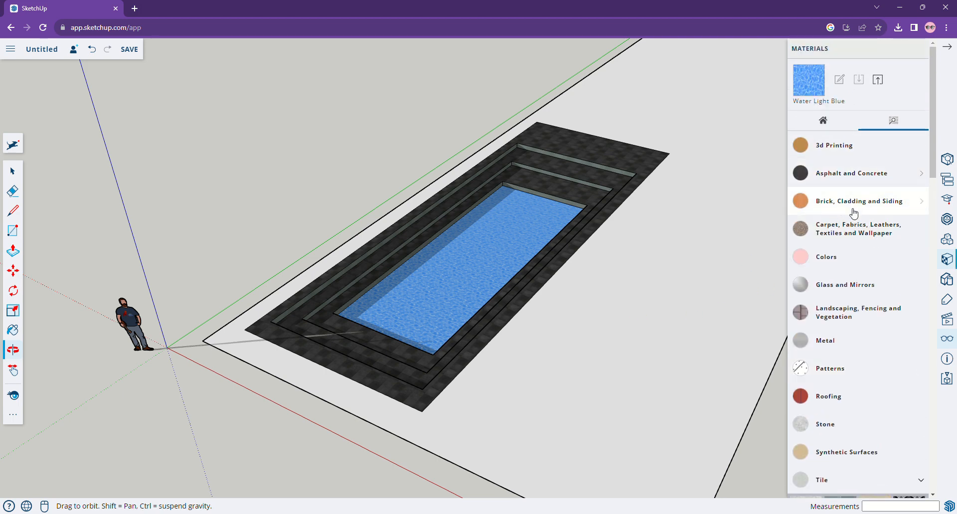
{"action": "scroll", "coordinate": [849, 298], "scroll_direction": "down", "scroll_amount": 2}
{"action": "scroll", "coordinate": [849, 299], "scroll_direction": "down", "scroll_amount": 2}
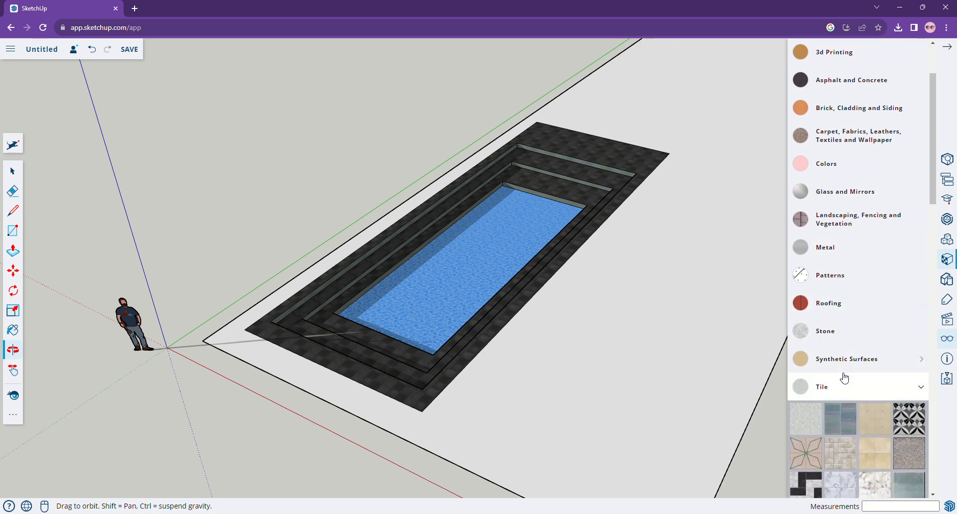
{"action": "left_click", "coordinate": [843, 374]}
{"action": "scroll", "coordinate": [843, 374], "scroll_direction": "down", "scroll_amount": 4}
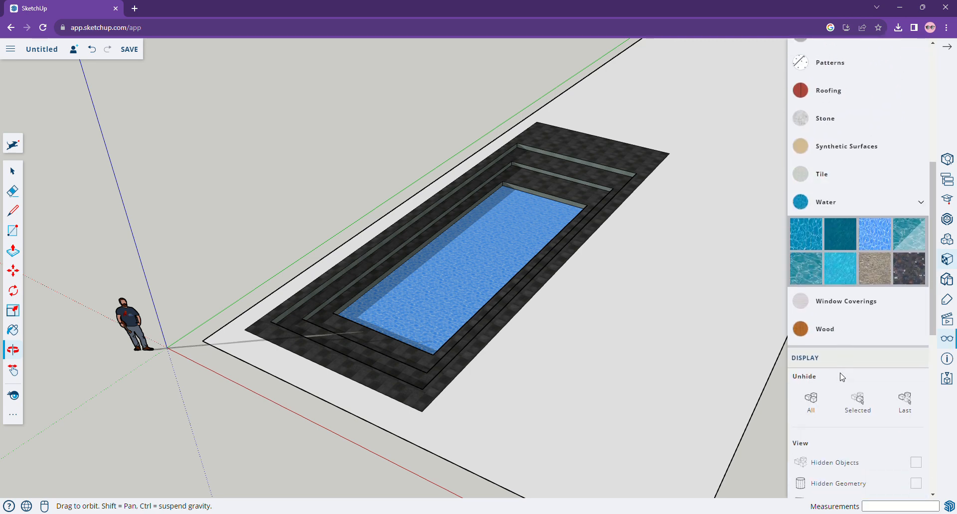
{"action": "scroll", "coordinate": [840, 373], "scroll_direction": "up", "scroll_amount": 3}
{"action": "scroll", "coordinate": [841, 374], "scroll_direction": "up", "scroll_amount": 3}
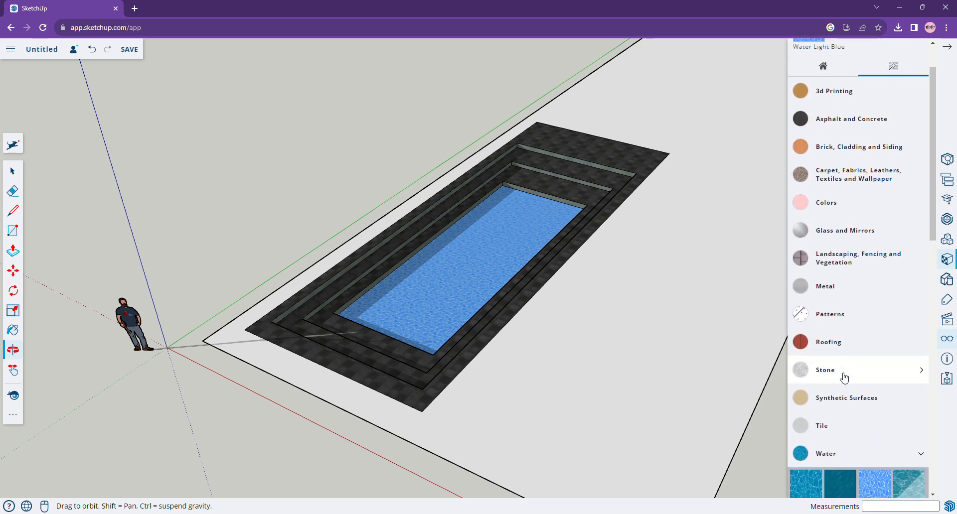
{"action": "scroll", "coordinate": [850, 273], "scroll_direction": "up", "scroll_amount": 2}
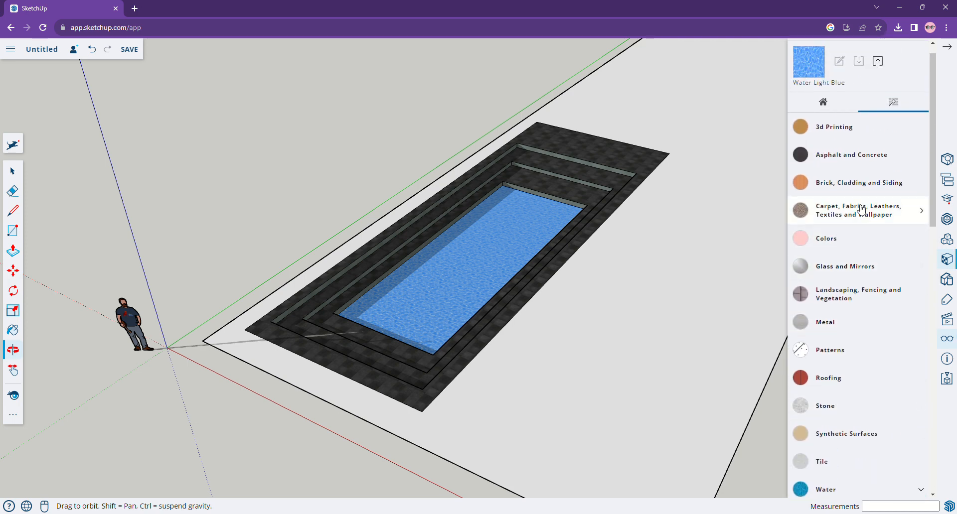
{"action": "scroll", "coordinate": [862, 293], "scroll_direction": "down", "scroll_amount": 2}
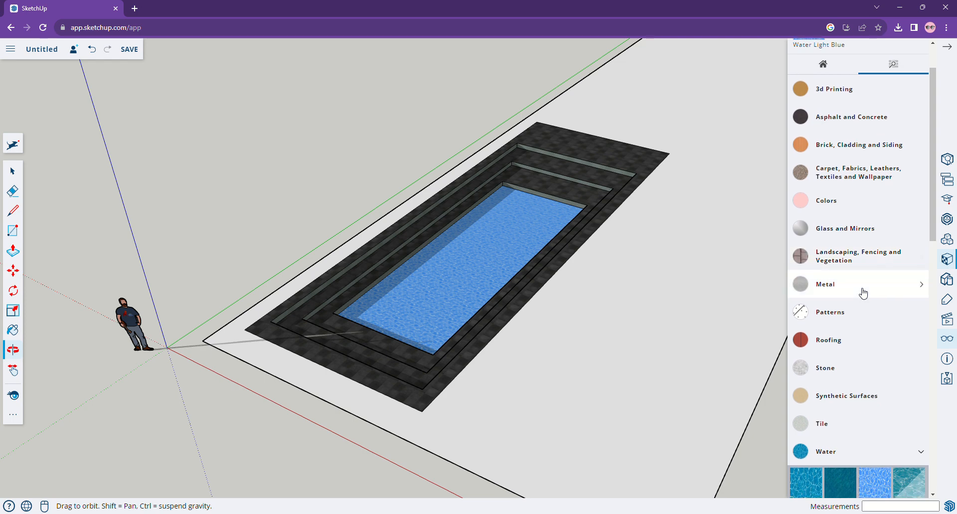
{"action": "scroll", "coordinate": [862, 264], "scroll_direction": "down", "scroll_amount": 1}
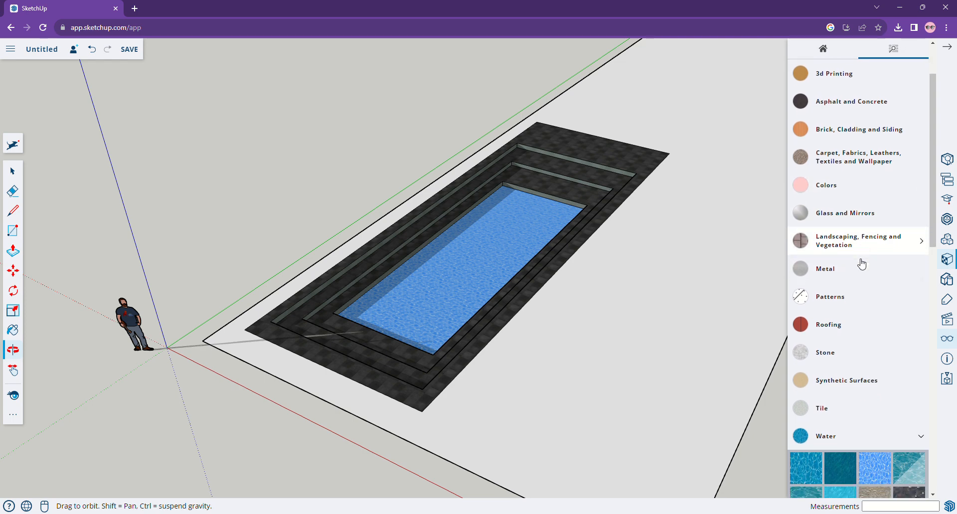
{"action": "left_click", "coordinate": [876, 167]}
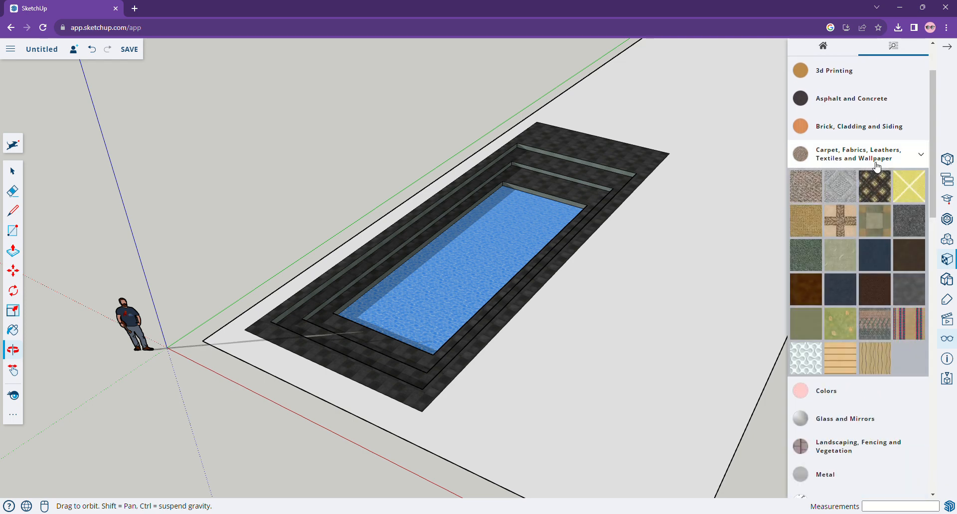
{"action": "scroll", "coordinate": [870, 322], "scroll_direction": "down", "scroll_amount": 5}
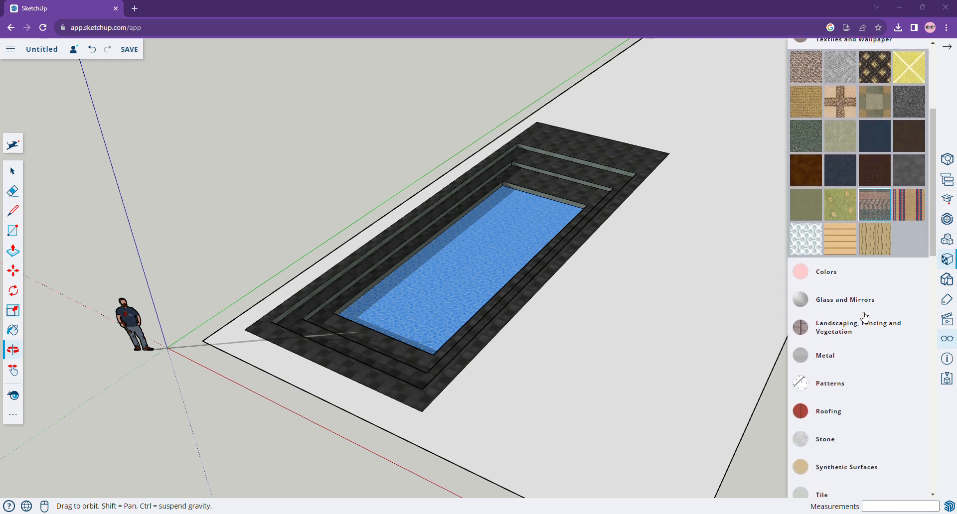
{"action": "scroll", "coordinate": [864, 317], "scroll_direction": "down", "scroll_amount": 1}
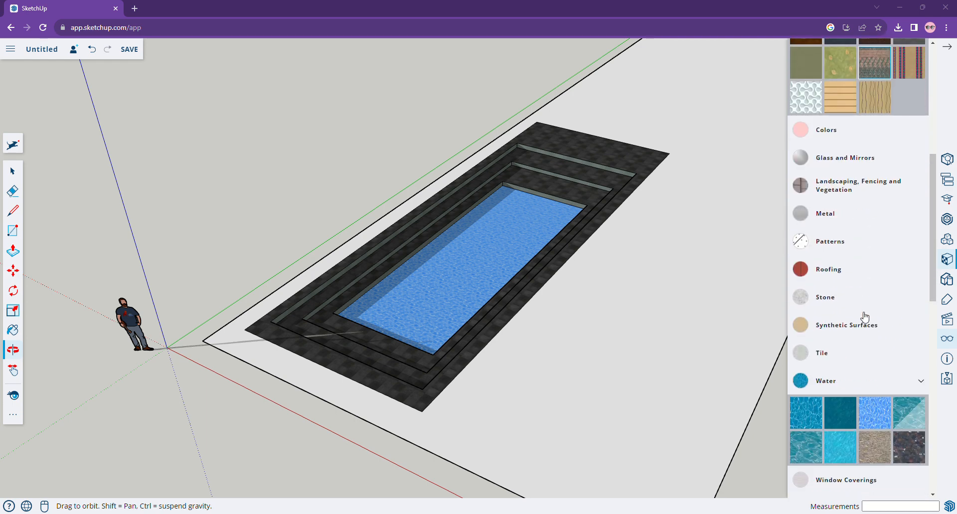
{"action": "scroll", "coordinate": [858, 280], "scroll_direction": "down", "scroll_amount": 1}
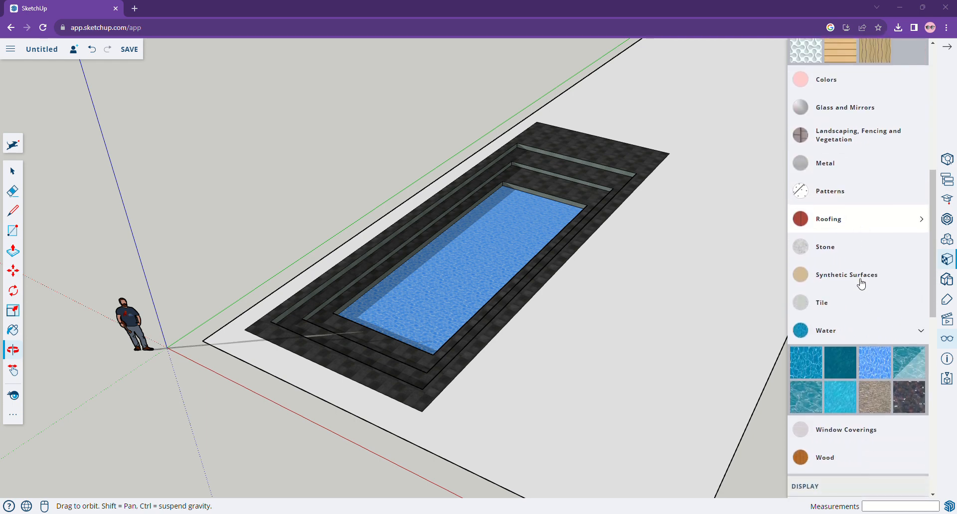
{"action": "left_click", "coordinate": [838, 309]}
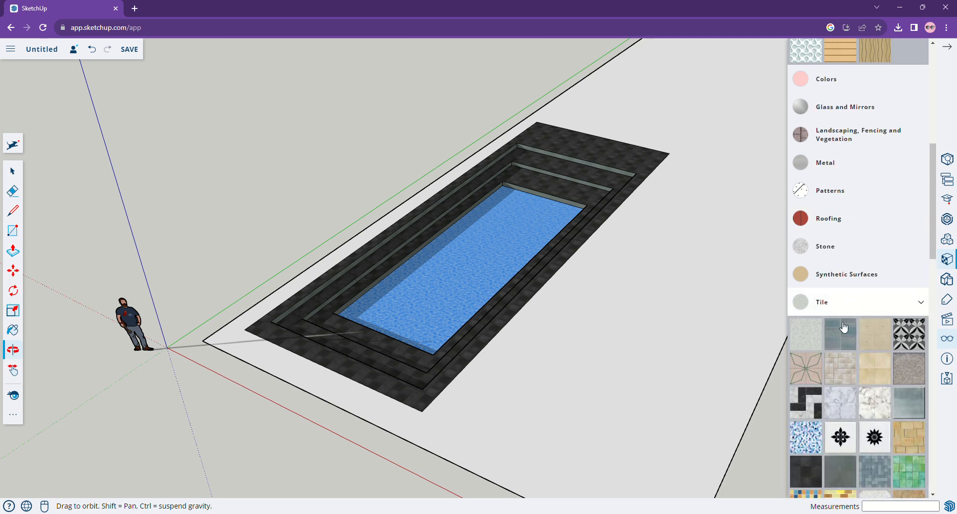
{"action": "scroll", "coordinate": [872, 329], "scroll_direction": "down", "scroll_amount": 1}
Try beige and grey Tile textures on the ground slab around the pool.
{"action": "left_click", "coordinate": [876, 336]}
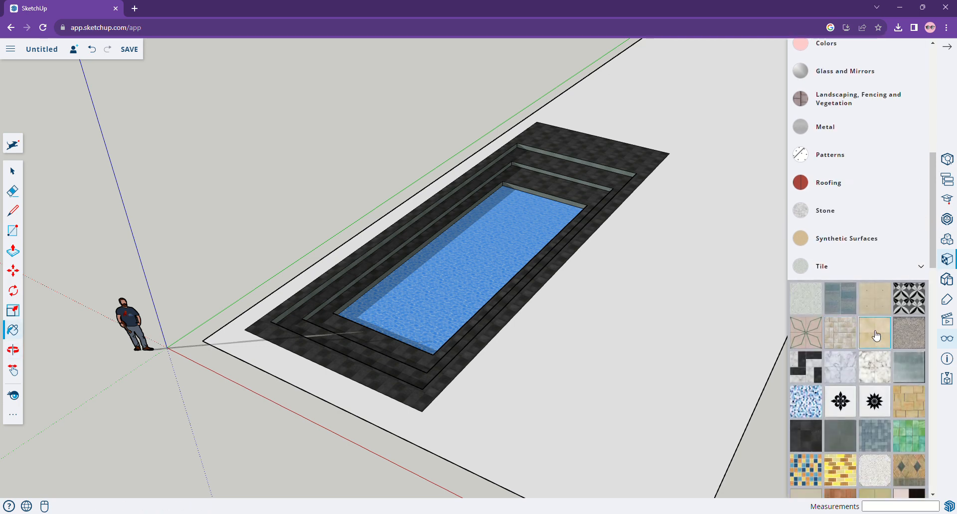
{"action": "left_click", "coordinate": [607, 344]}
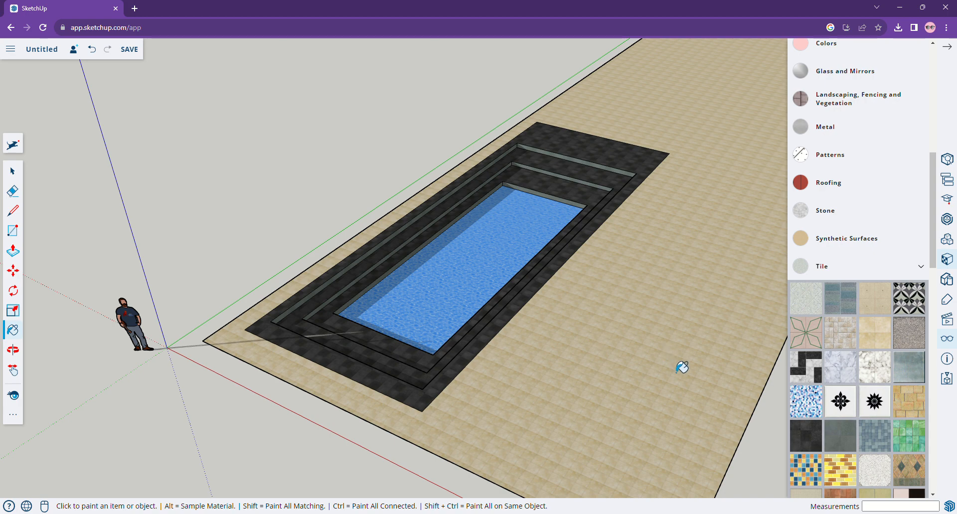
{"action": "left_click", "coordinate": [850, 379]}
{"action": "left_click", "coordinate": [610, 377]}
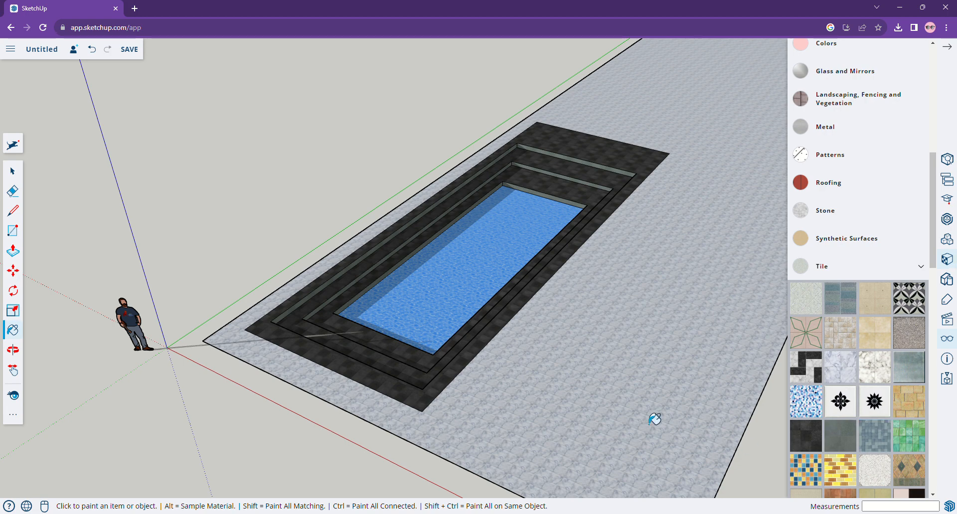
{"action": "left_click", "coordinate": [600, 379]}
Try a green Tile texture on the ground slab.
{"action": "scroll", "coordinate": [626, 386], "scroll_direction": "up", "scroll_amount": 5}
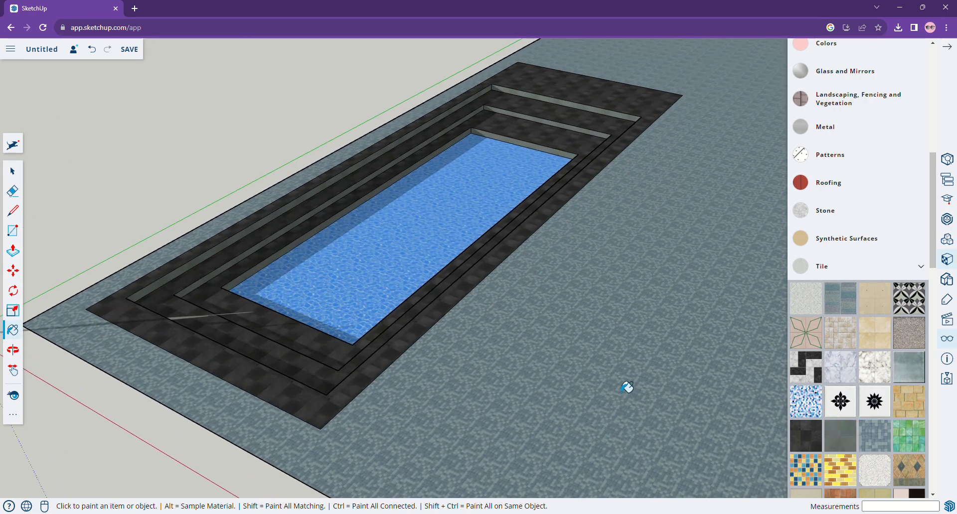
{"action": "scroll", "coordinate": [634, 374], "scroll_direction": "up", "scroll_amount": 3}
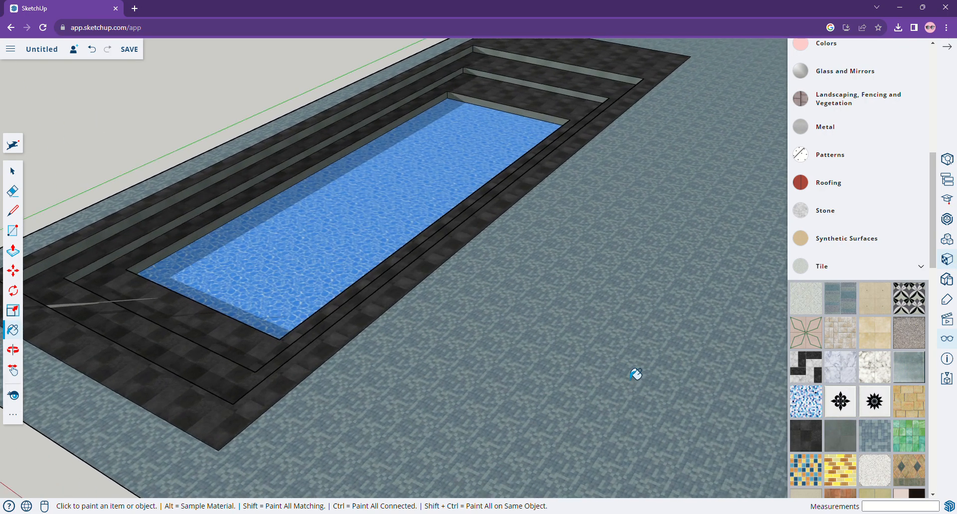
{"action": "scroll", "coordinate": [636, 374], "scroll_direction": "up", "scroll_amount": 5}
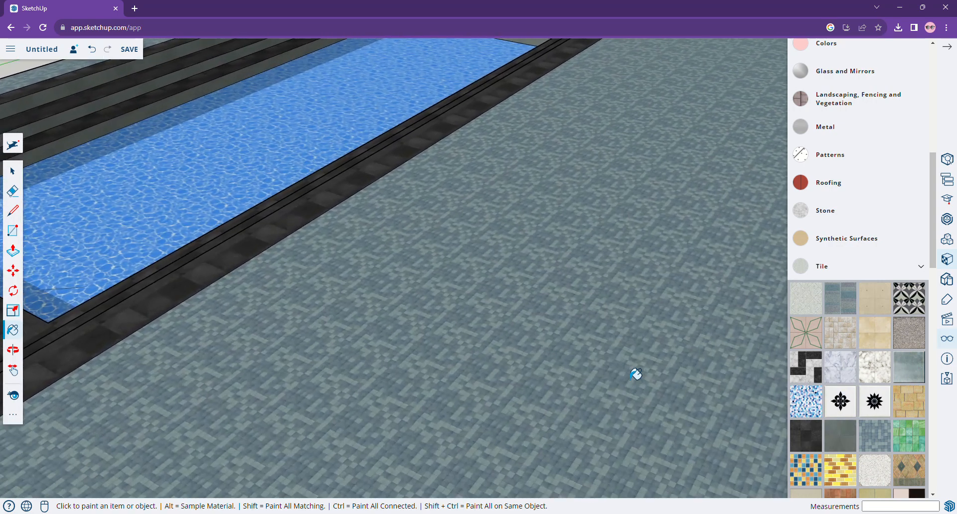
{"action": "scroll", "coordinate": [877, 399], "scroll_direction": "down", "scroll_amount": 2}
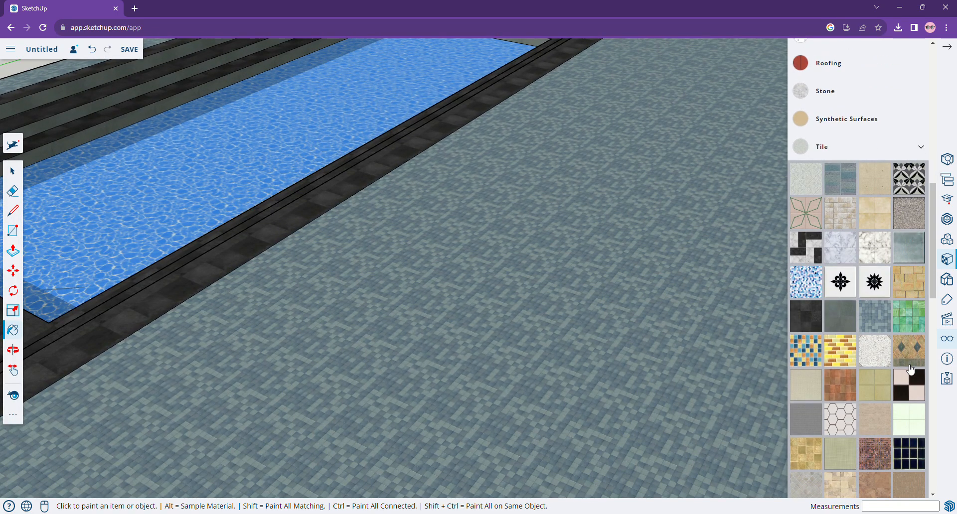
{"action": "left_click", "coordinate": [579, 356]}
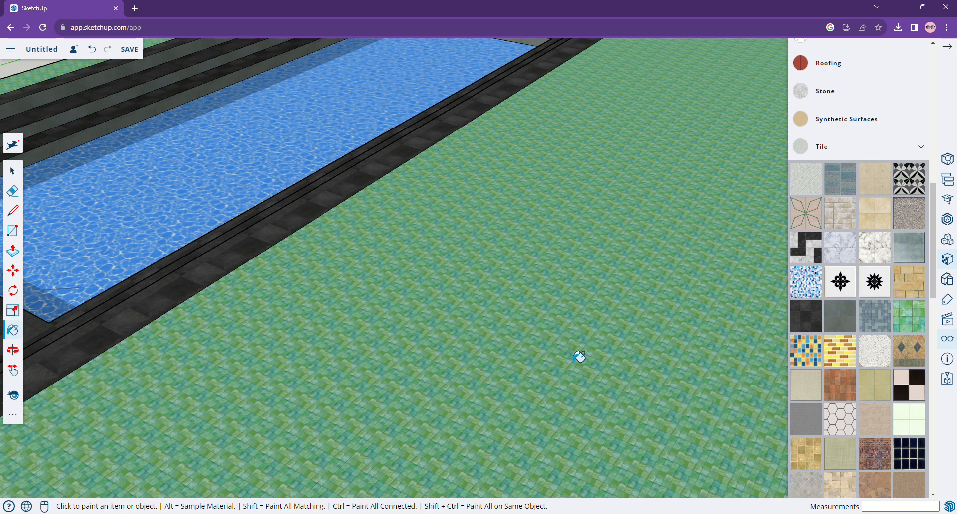
Paint the ground slab around the pool with a reddish-brown Tile texture.
{"action": "scroll", "coordinate": [578, 357], "scroll_direction": "down", "scroll_amount": 2}
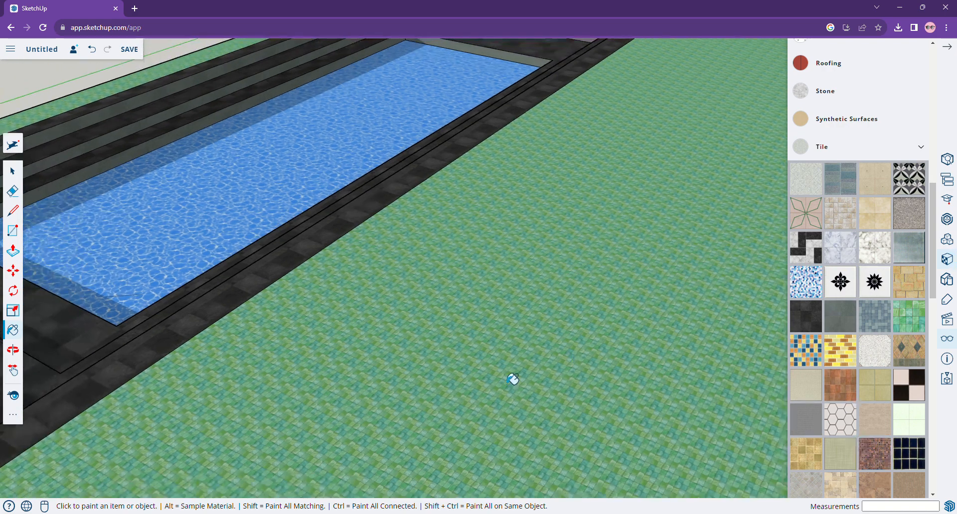
{"action": "left_click", "coordinate": [512, 380]}
{"action": "scroll", "coordinate": [503, 378], "scroll_direction": "down", "scroll_amount": 3}
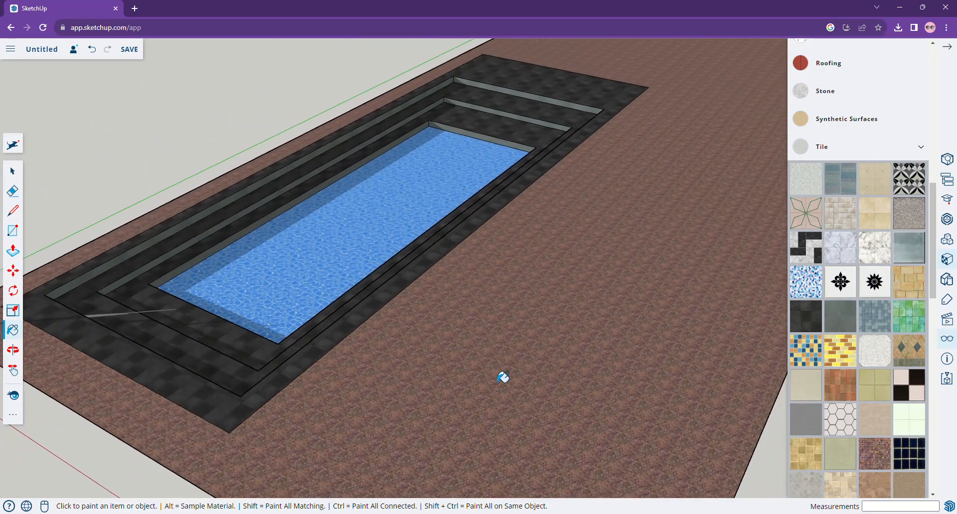
{"action": "scroll", "coordinate": [503, 377], "scroll_direction": "down", "scroll_amount": 2}
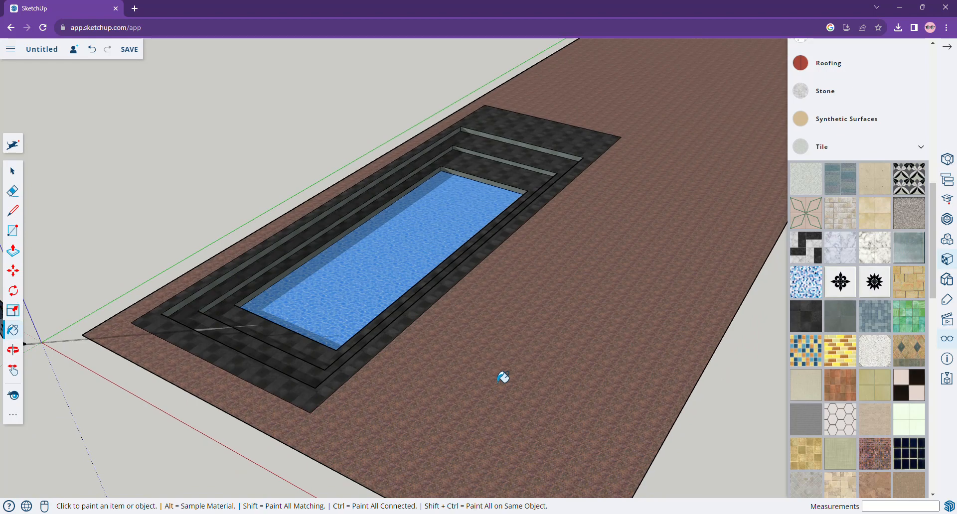
{"action": "scroll", "coordinate": [504, 377], "scroll_direction": "down", "scroll_amount": 1}
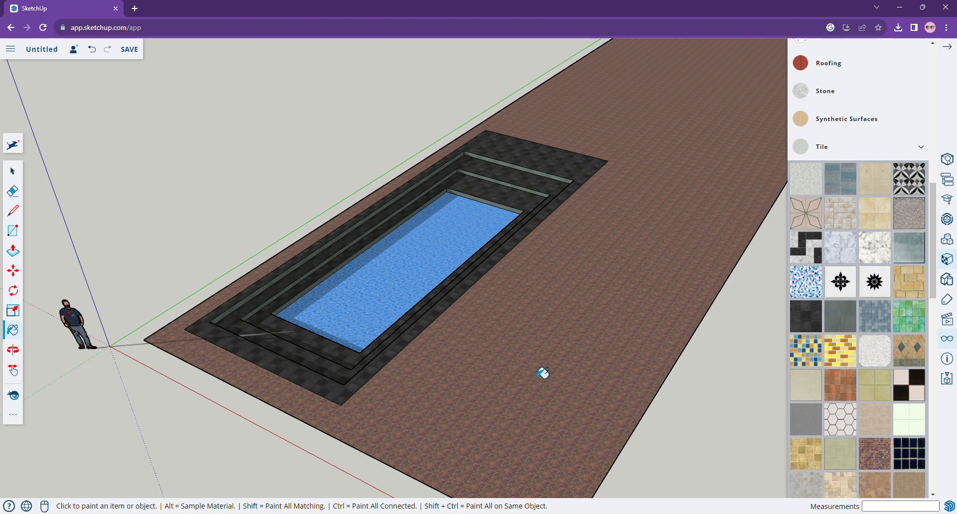
Open 3D Warehouse and search for plant models.
{"action": "left_click", "coordinate": [13, 173]}
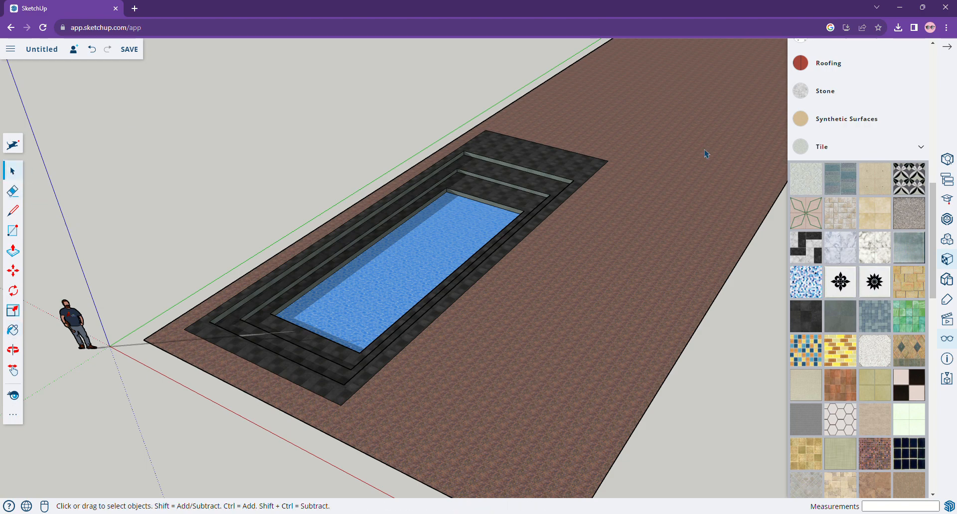
{"action": "left_click", "coordinate": [950, 222]}
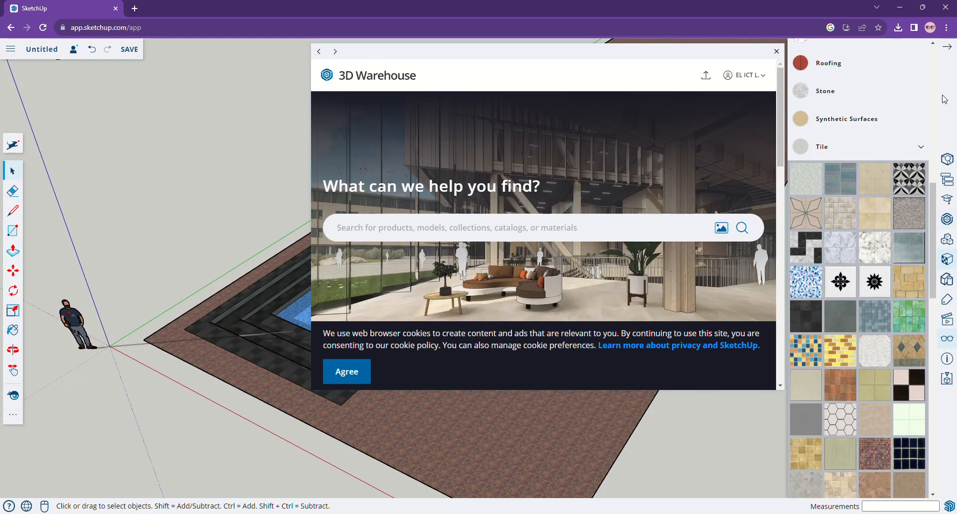
{"action": "left_click", "coordinate": [949, 50]}
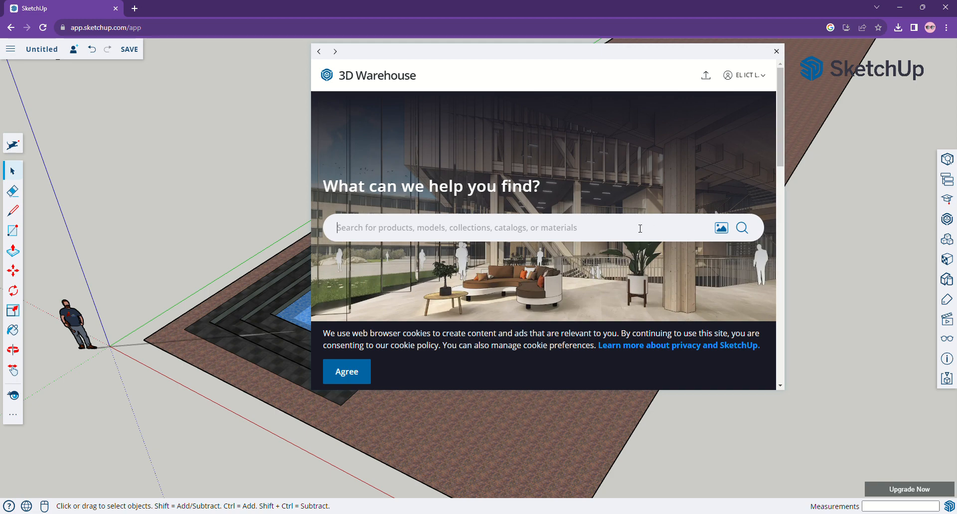
{"action": "type", "text": "plant"}
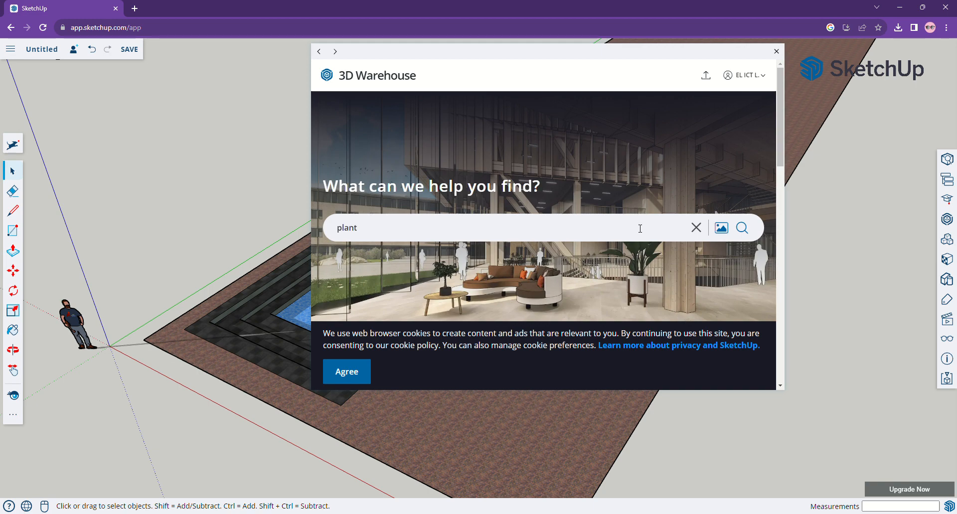
{"action": "key", "text": "Return"}
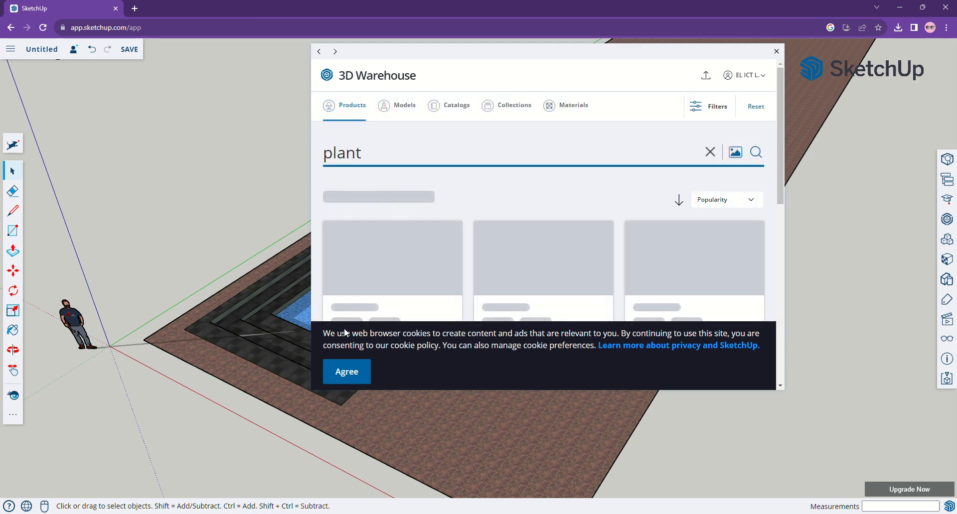
{"action": "left_click", "coordinate": [349, 377]}
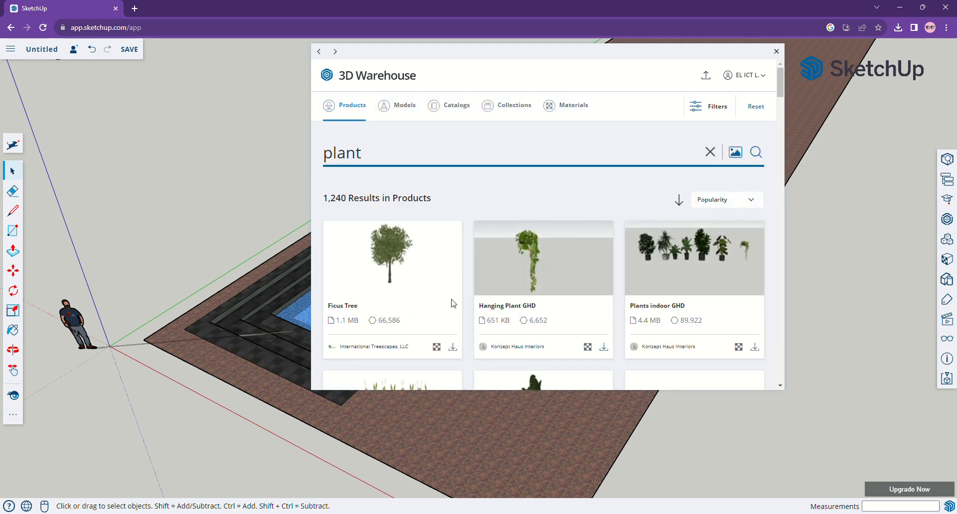
Scroll through the plant search results to examine the available models.
{"action": "scroll", "coordinate": [451, 303], "scroll_direction": "down", "scroll_amount": 1}
{"action": "scroll", "coordinate": [452, 303], "scroll_direction": "down", "scroll_amount": 1}
{"action": "scroll", "coordinate": [455, 305], "scroll_direction": "down", "scroll_amount": 1}
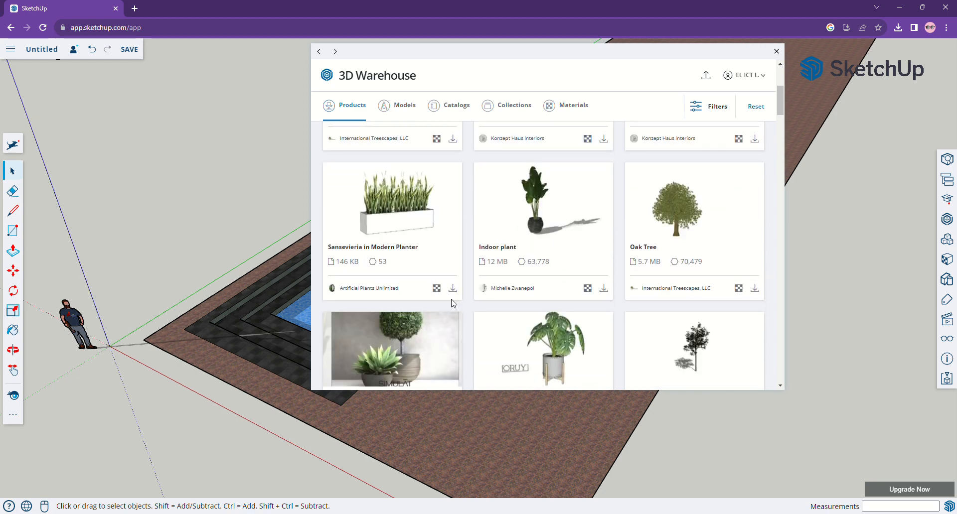
{"action": "scroll", "coordinate": [552, 303], "scroll_direction": "down", "scroll_amount": 2}
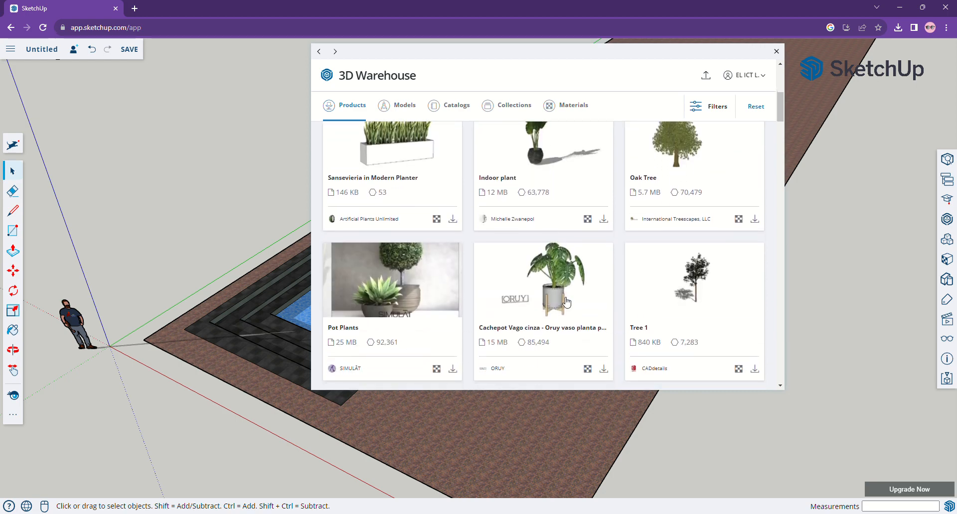
{"action": "scroll", "coordinate": [567, 301], "scroll_direction": "down", "scroll_amount": 1}
{"action": "scroll", "coordinate": [666, 290], "scroll_direction": "down", "scroll_amount": 2}
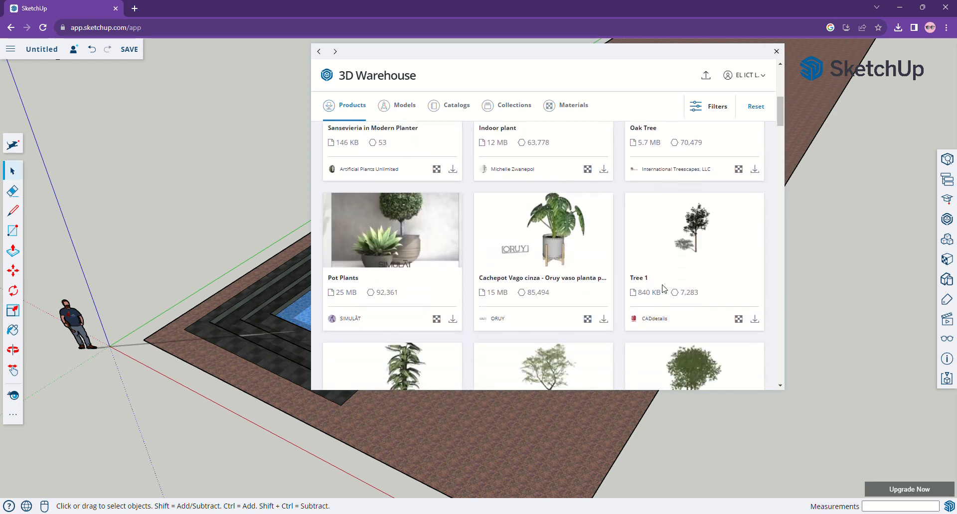
{"action": "scroll", "coordinate": [666, 289], "scroll_direction": "down", "scroll_amount": 2}
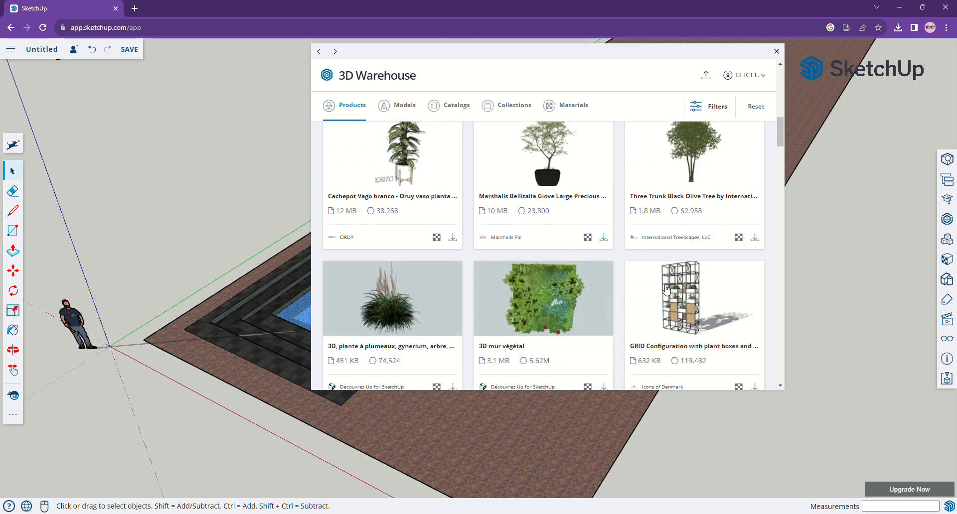
{"action": "scroll", "coordinate": [666, 289], "scroll_direction": "down", "scroll_amount": 2}
{"action": "scroll", "coordinate": [666, 287], "scroll_direction": "down", "scroll_amount": 1}
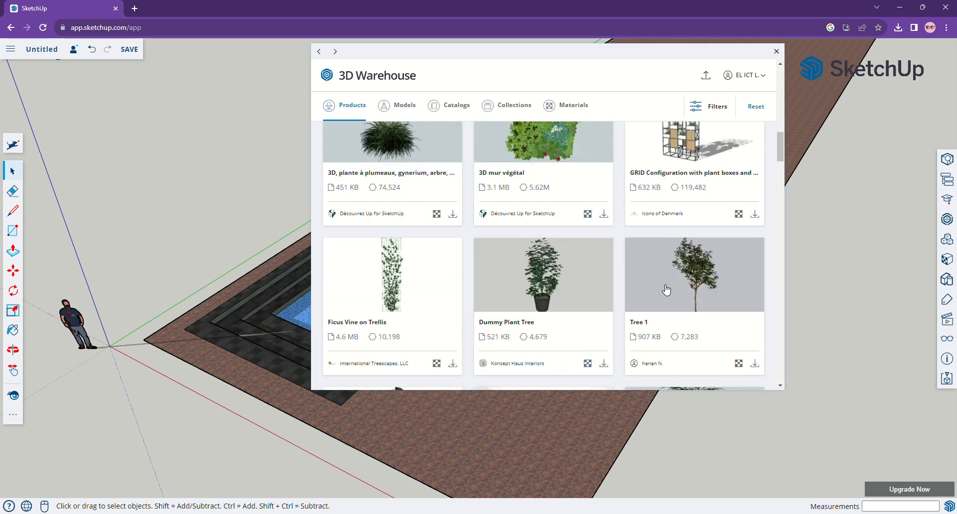
{"action": "scroll", "coordinate": [668, 285], "scroll_direction": "up", "scroll_amount": 8}
Filter the plant search results to a file size of up to 5 MB.
{"action": "left_click", "coordinate": [719, 107]}
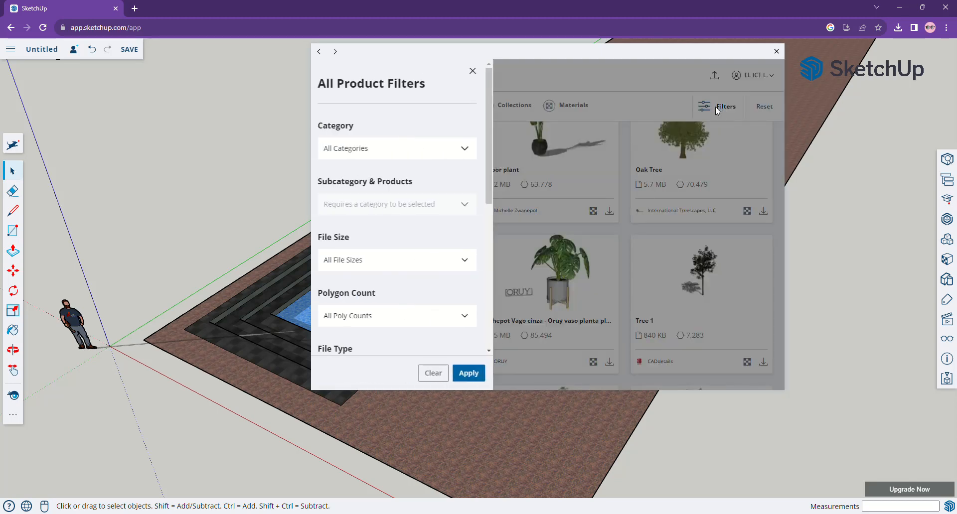
{"action": "scroll", "coordinate": [397, 316], "scroll_direction": "down", "scroll_amount": 2}
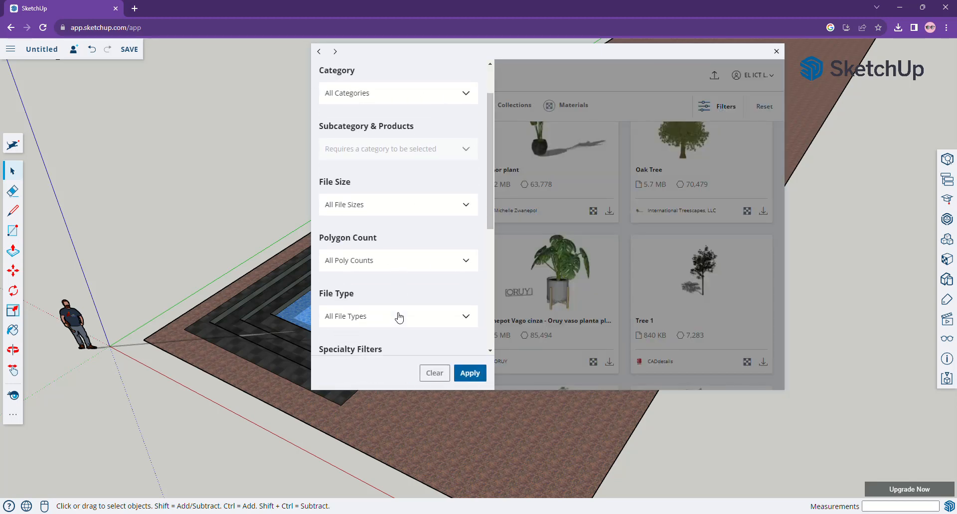
{"action": "left_click", "coordinate": [374, 170]}
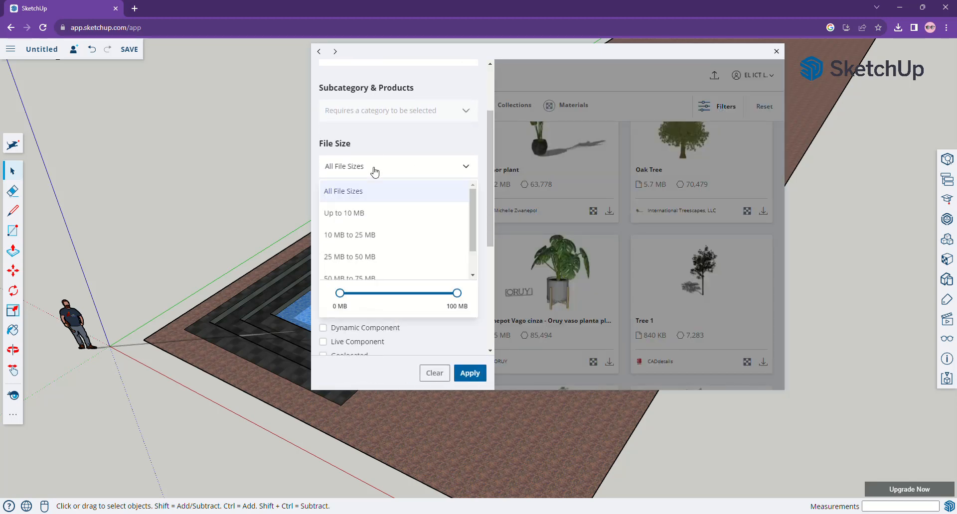
{"action": "left_click", "coordinate": [357, 294]}
{"action": "left_click_drag", "start_coordinate": [363, 298], "coordinate": [347, 298]}
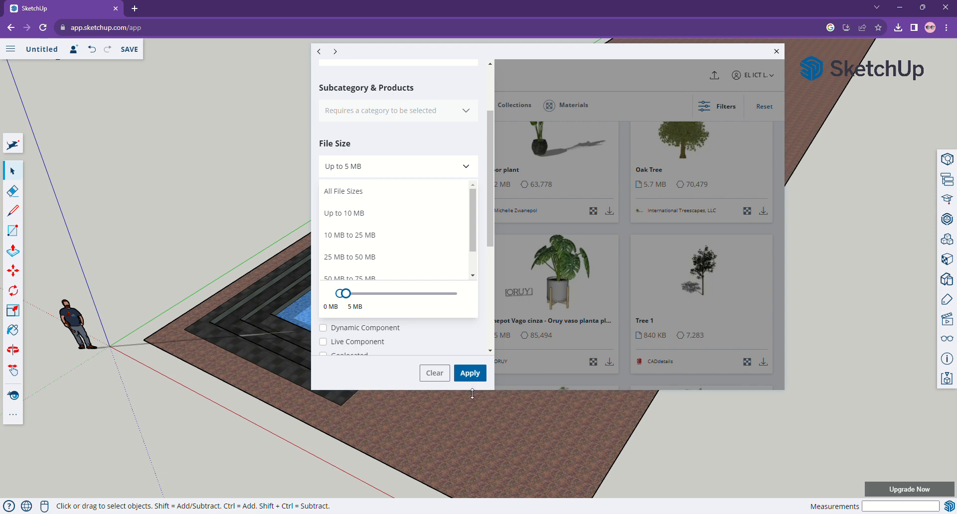
{"action": "left_click", "coordinate": [473, 374]}
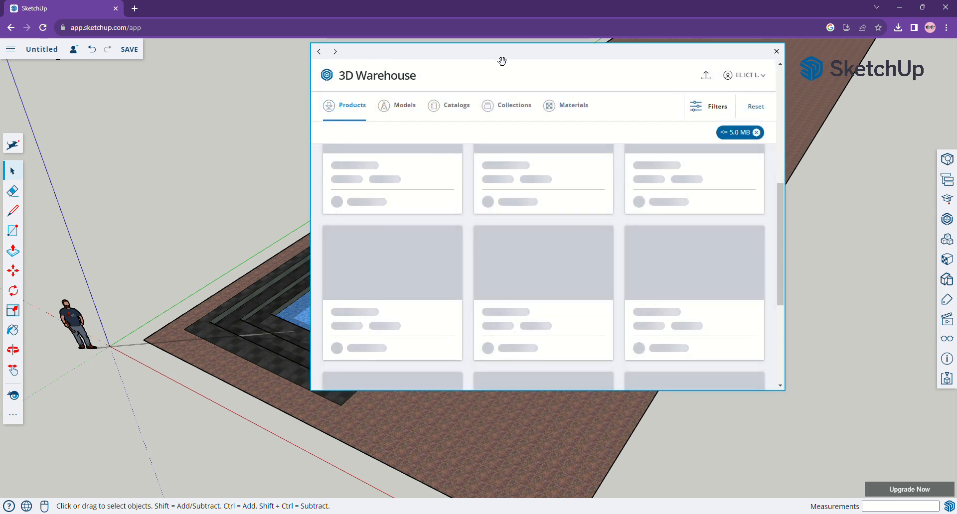
Open the 60664 Deco Plant Cactus Pot 202cm model from the filtered results.
{"action": "left_click_drag", "start_coordinate": [503, 62], "coordinate": [667, 63]}
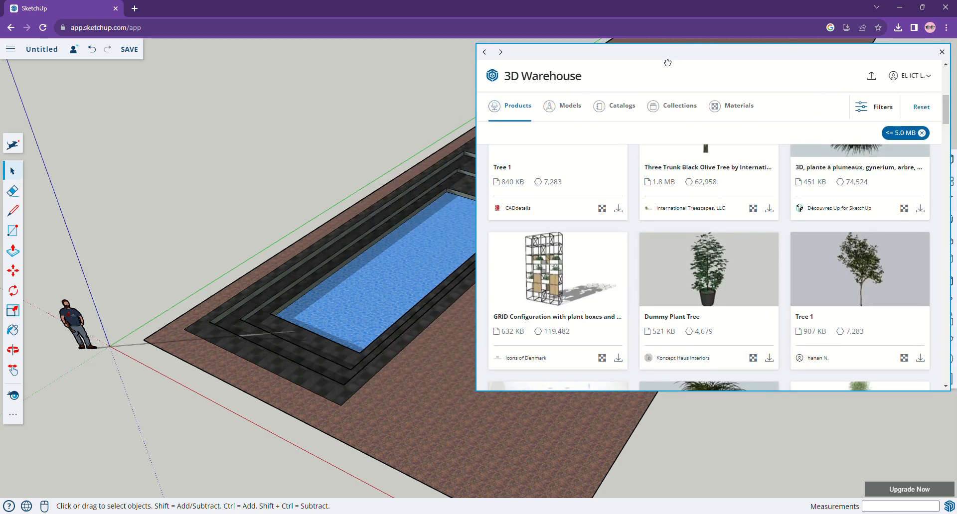
{"action": "scroll", "coordinate": [723, 253], "scroll_direction": "down", "scroll_amount": 1}
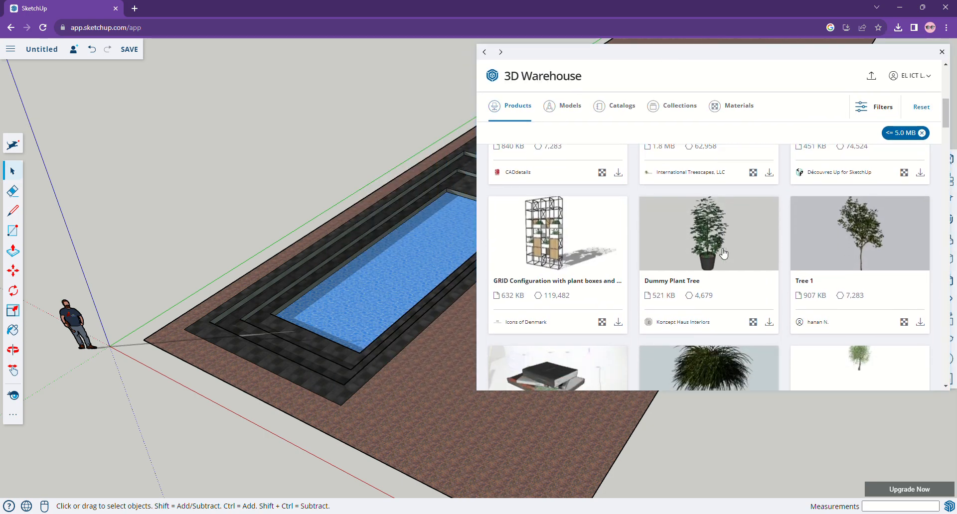
{"action": "scroll", "coordinate": [724, 253], "scroll_direction": "down", "scroll_amount": 3}
{"action": "scroll", "coordinate": [724, 253], "scroll_direction": "down", "scroll_amount": 4}
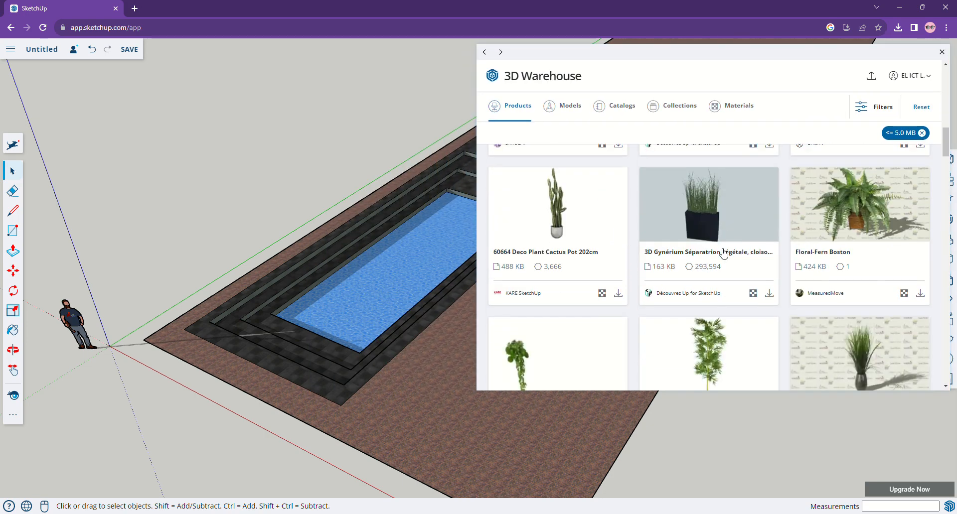
{"action": "left_click", "coordinate": [560, 224]}
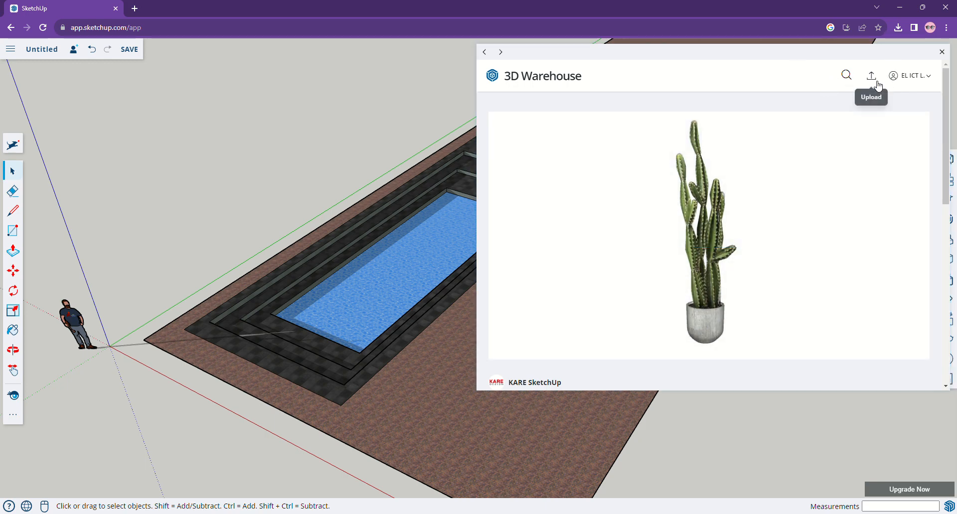
Save the model as Example in the SketchUp project, purging all unused items.
{"action": "left_click", "coordinate": [876, 82]}
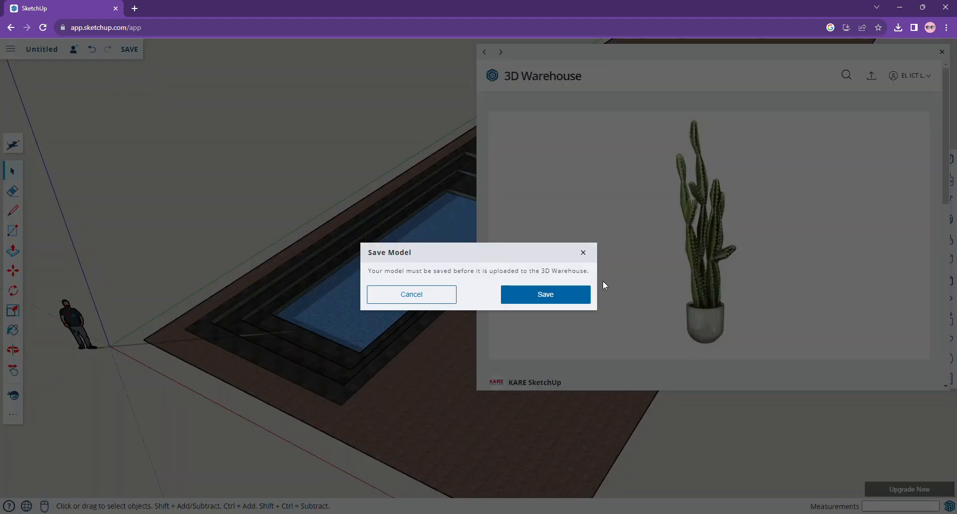
{"action": "left_click", "coordinate": [539, 297]}
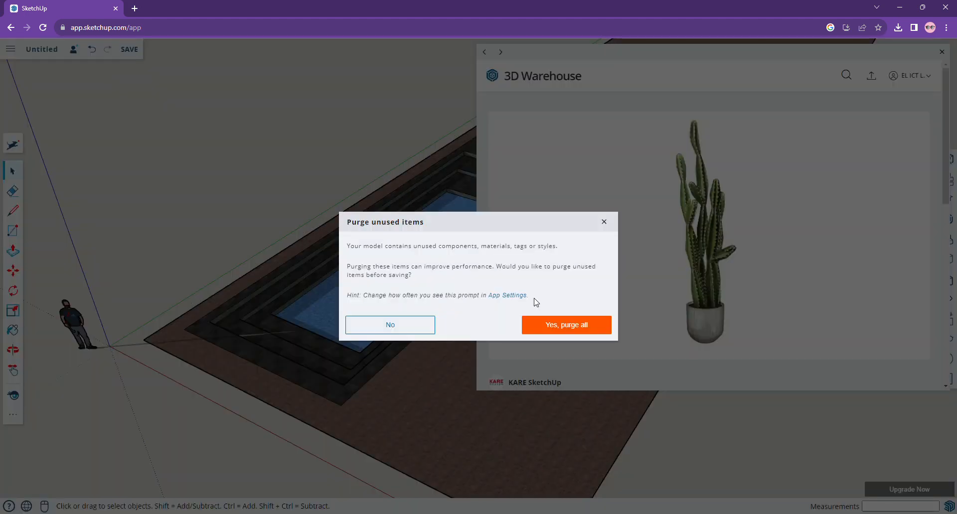
{"action": "left_click", "coordinate": [559, 329]}
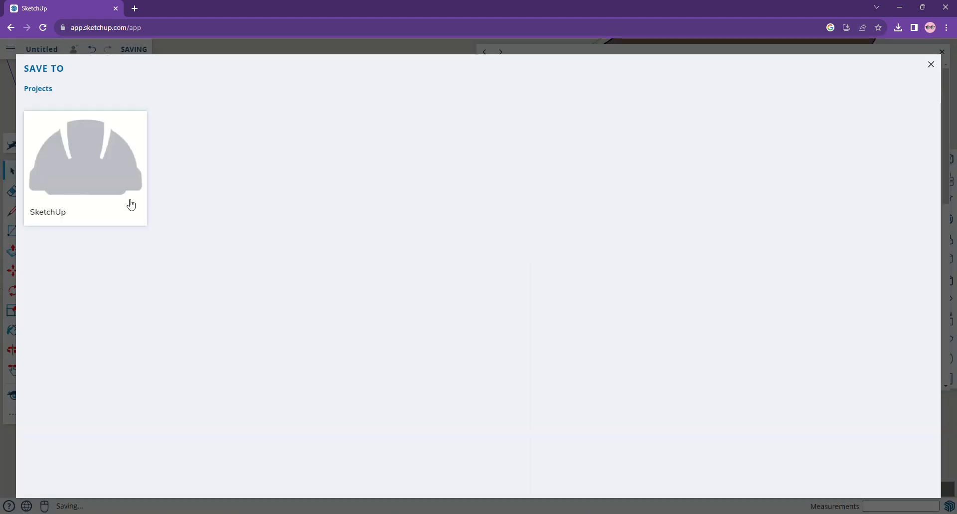
{"action": "left_click", "coordinate": [131, 205]}
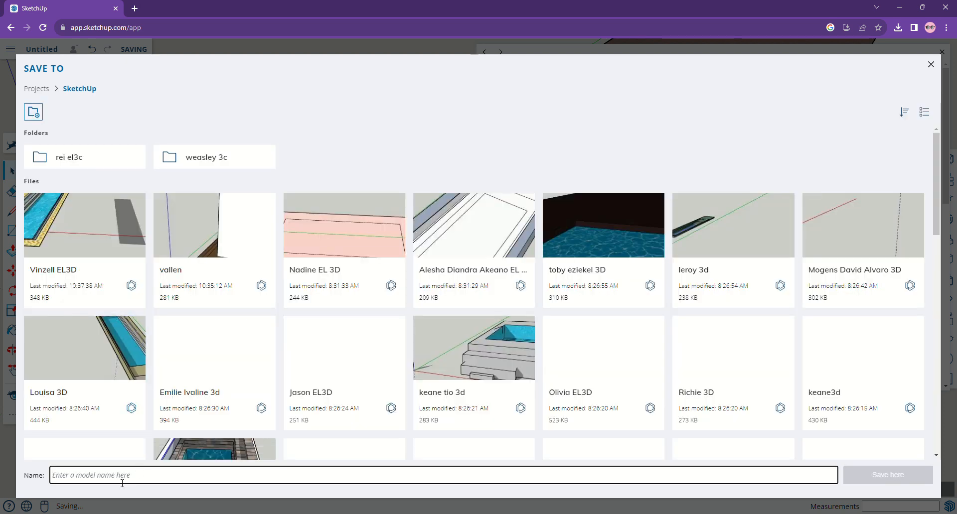
{"action": "type", "text": "Exa"}
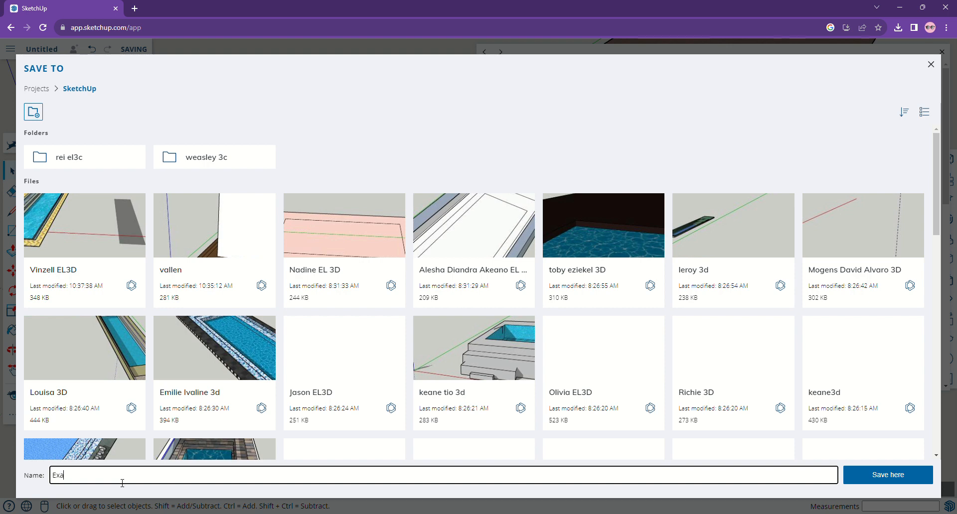
{"action": "type", "text": "mple"}
{"action": "key", "text": "Return"}
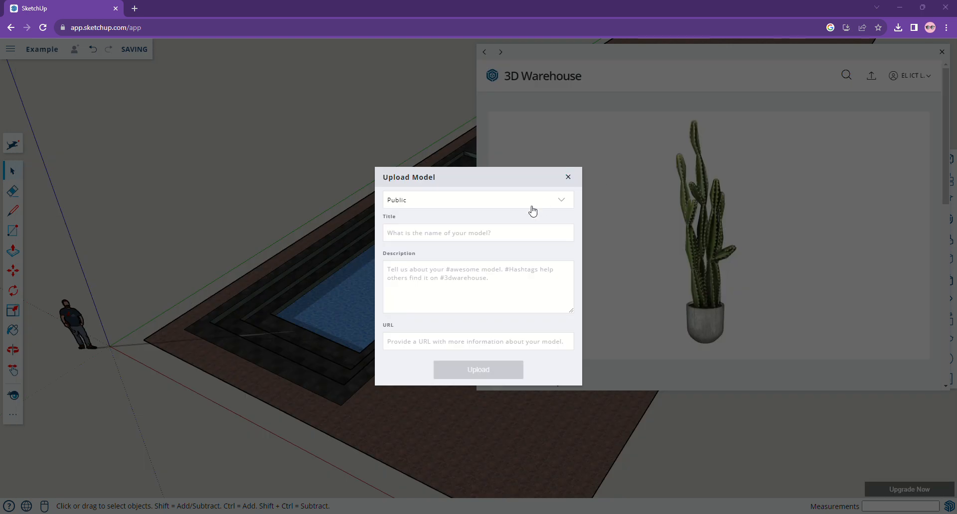
{"action": "left_click", "coordinate": [457, 240]}
{"action": "type", "text": "Plant"}
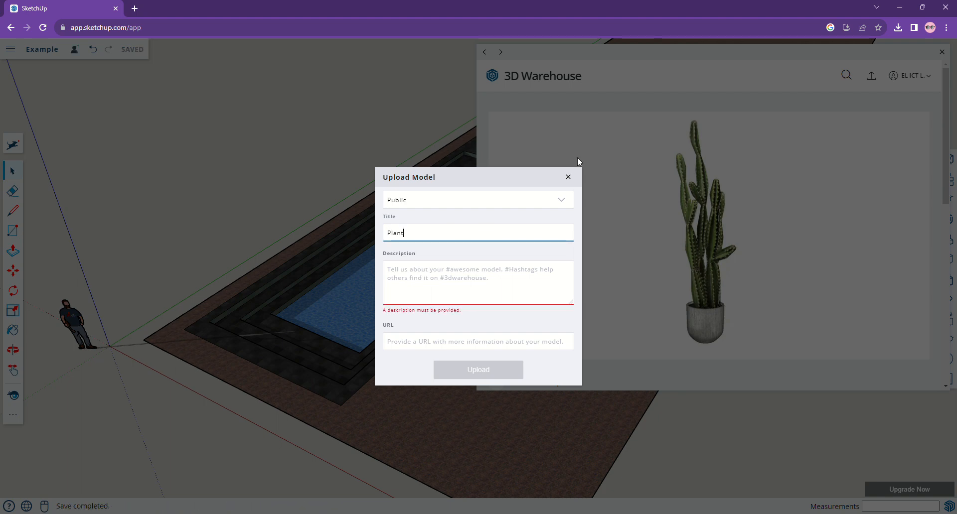
{"action": "left_click", "coordinate": [569, 179]}
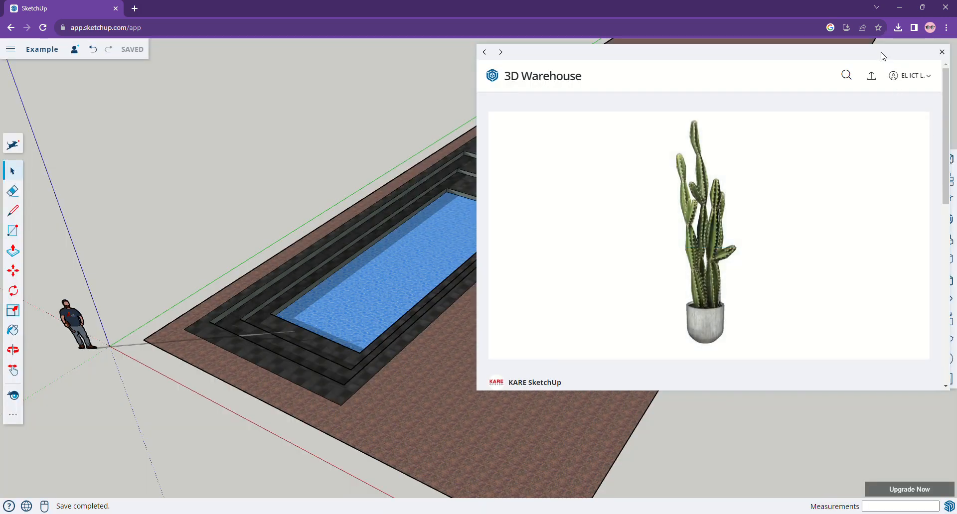
Download the cactus model and place it on the ground slab near the pool's front corner.
{"action": "mouse_move", "coordinate": [771, 207]}
{"action": "scroll", "coordinate": [720, 254], "scroll_direction": "down", "scroll_amount": 4}
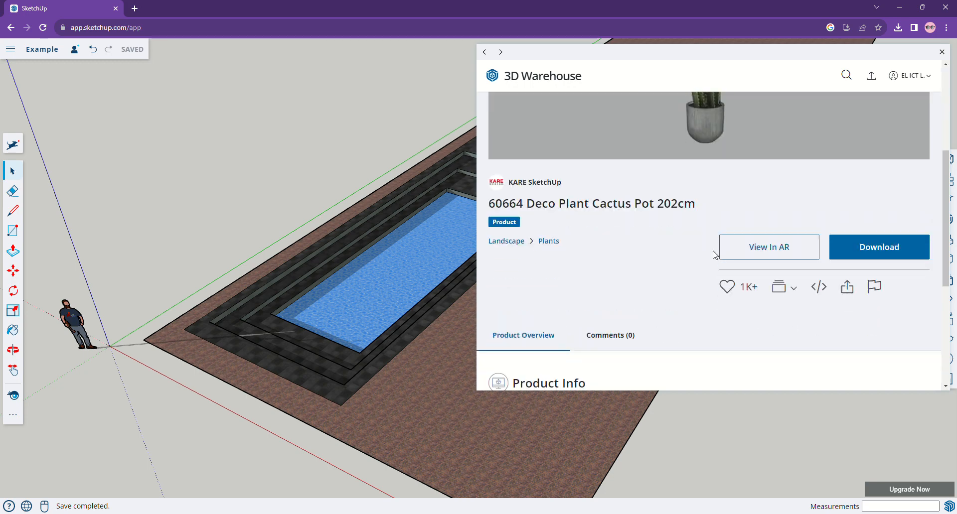
{"action": "left_click", "coordinate": [878, 256]}
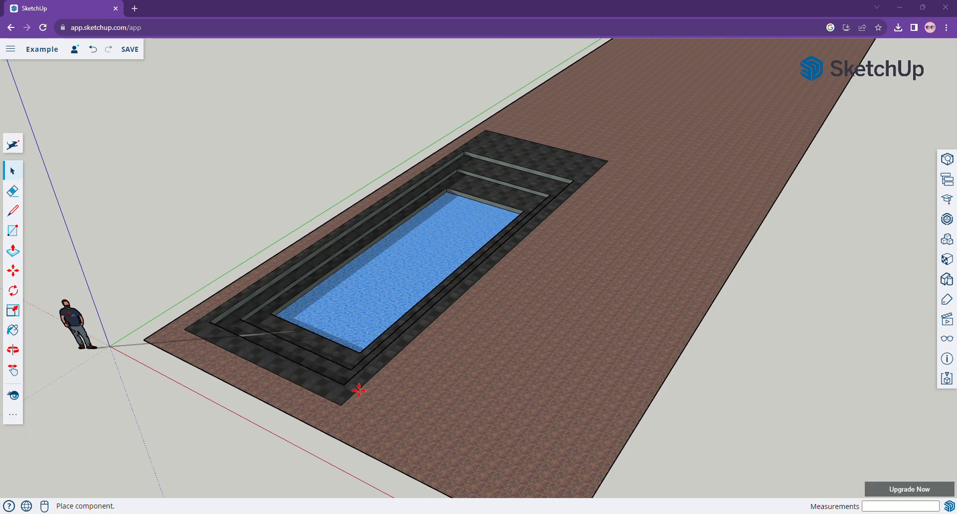
{"action": "left_click", "coordinate": [365, 418]}
Move the cactus to the ground slab beyond the far end of the pool.
{"action": "scroll", "coordinate": [371, 413], "scroll_direction": "up", "scroll_amount": 2}
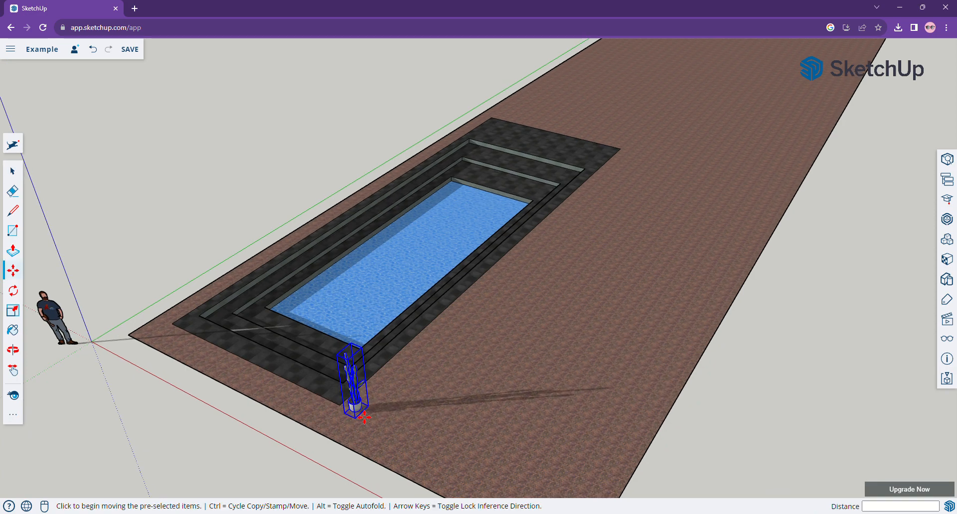
{"action": "scroll", "coordinate": [382, 411], "scroll_direction": "up", "scroll_amount": 2}
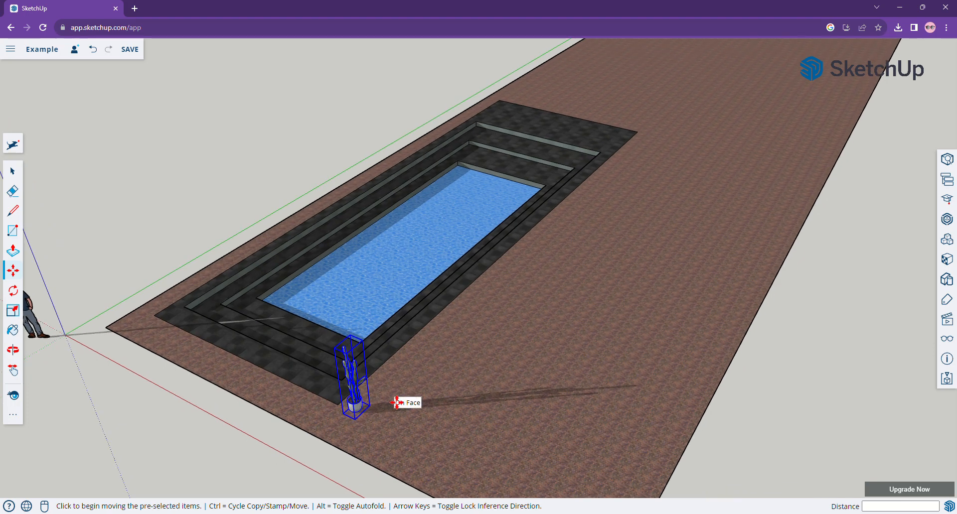
{"action": "left_click", "coordinate": [389, 400]}
{"action": "scroll", "coordinate": [409, 399], "scroll_direction": "down", "scroll_amount": 1}
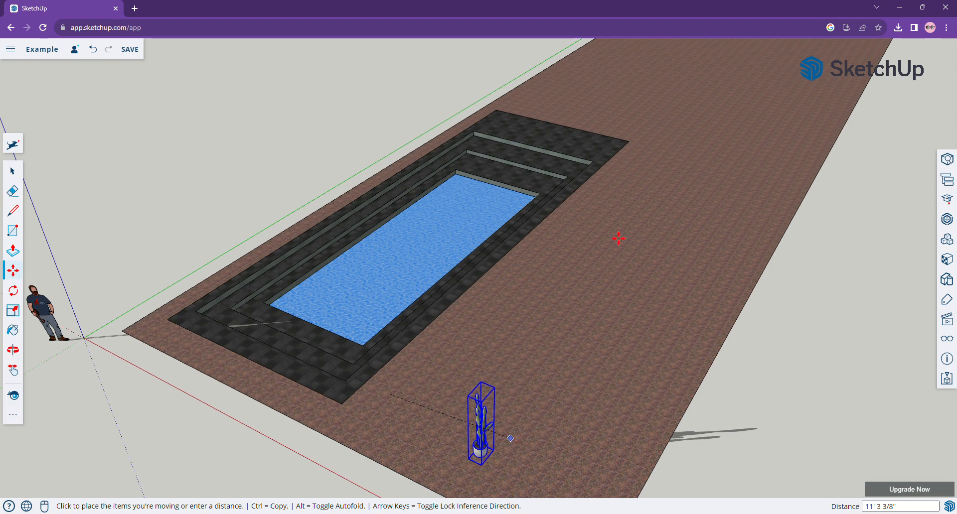
{"action": "left_click", "coordinate": [567, 94]}
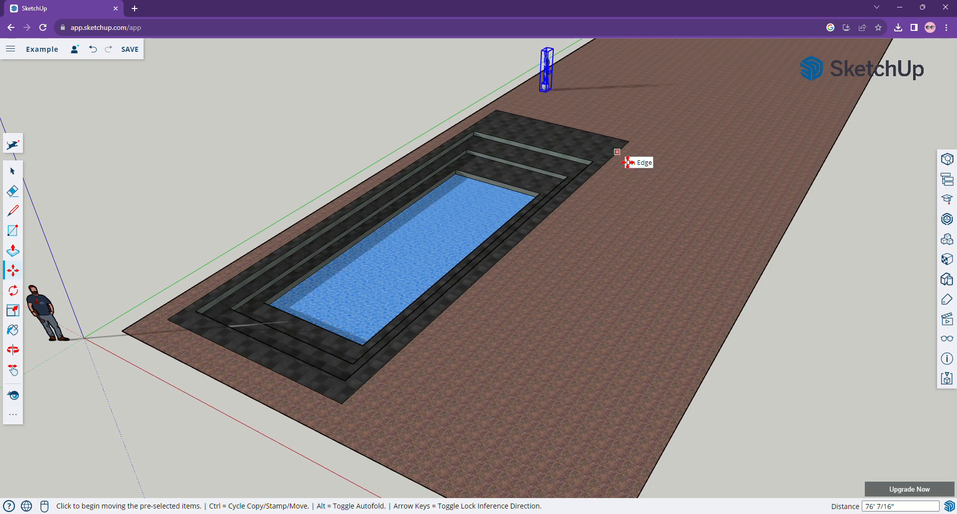
{"action": "scroll", "coordinate": [628, 162], "scroll_direction": "down", "scroll_amount": 5}
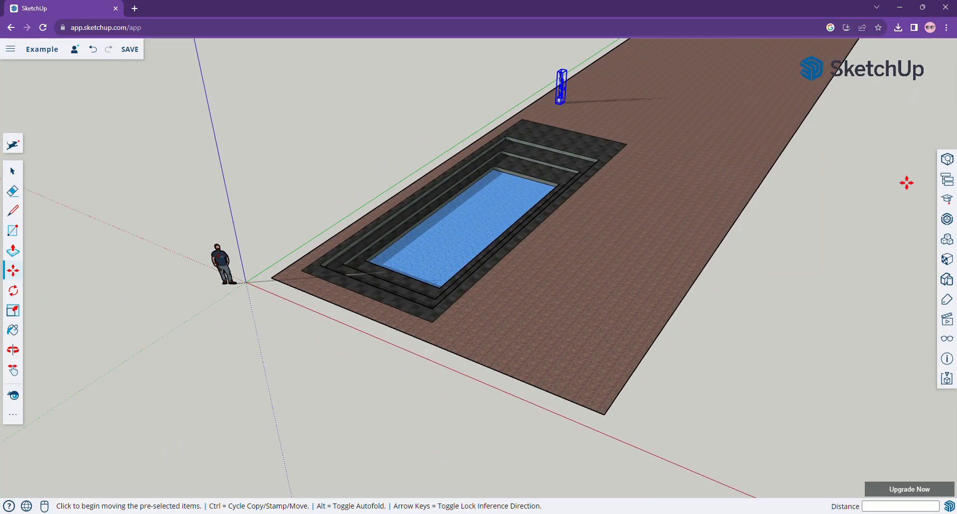
Open 3D Warehouse and search for "plant".
{"action": "left_click", "coordinate": [947, 220]}
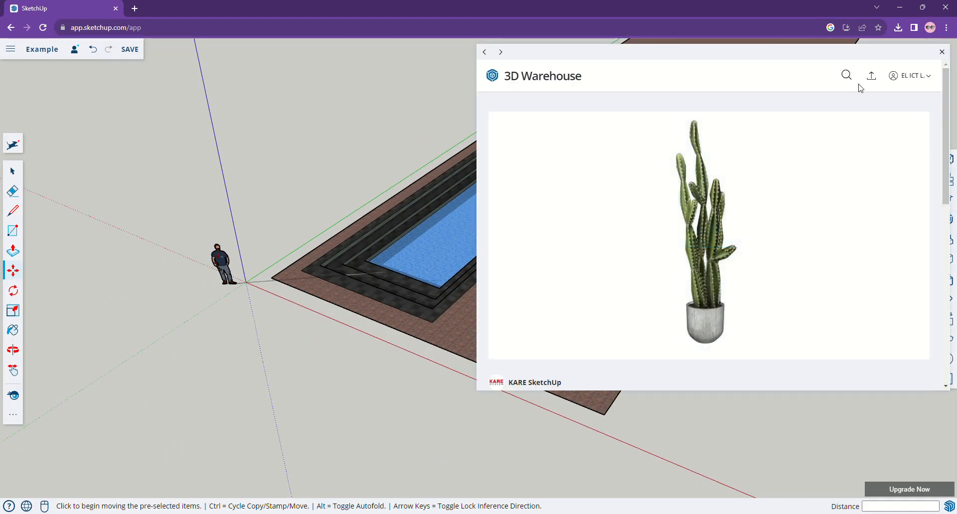
{"action": "left_click", "coordinate": [852, 83]}
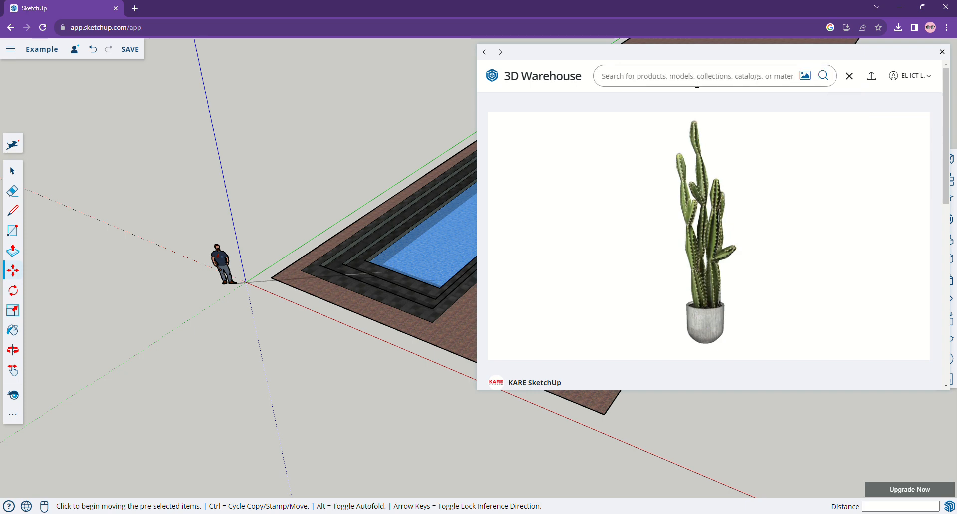
{"action": "type", "text": "p"}
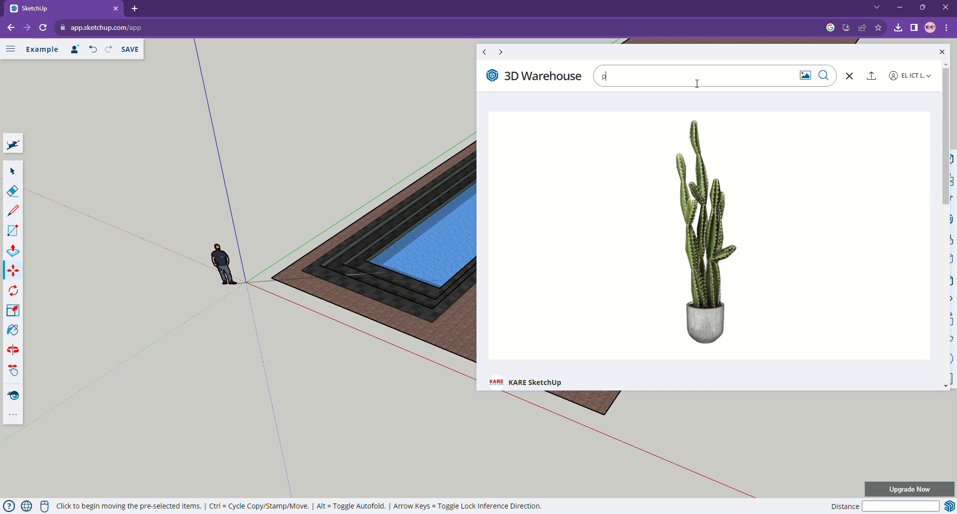
{"action": "type", "text": "lant"}
{"action": "key", "text": "Return"}
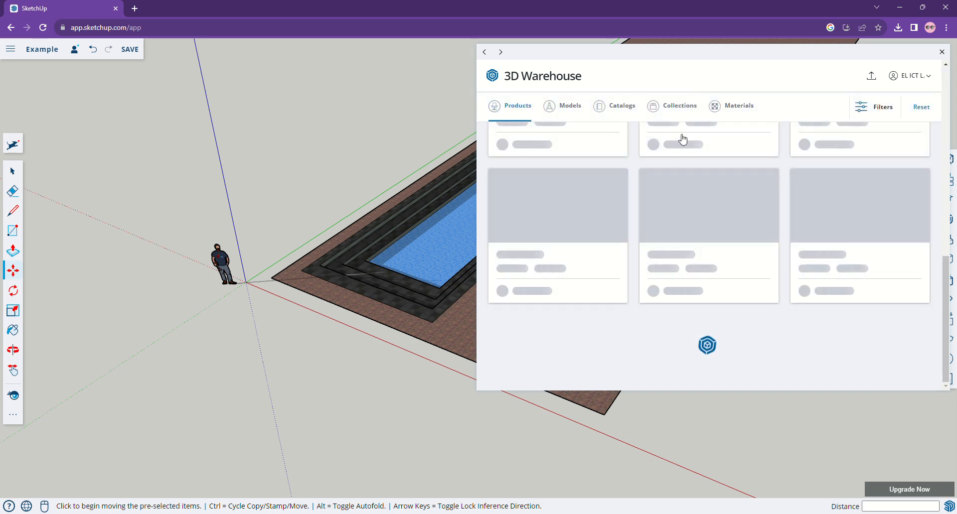
Open the Sansevieria in Modern Planter product from the plant search results.
{"action": "left_click", "coordinate": [569, 107]}
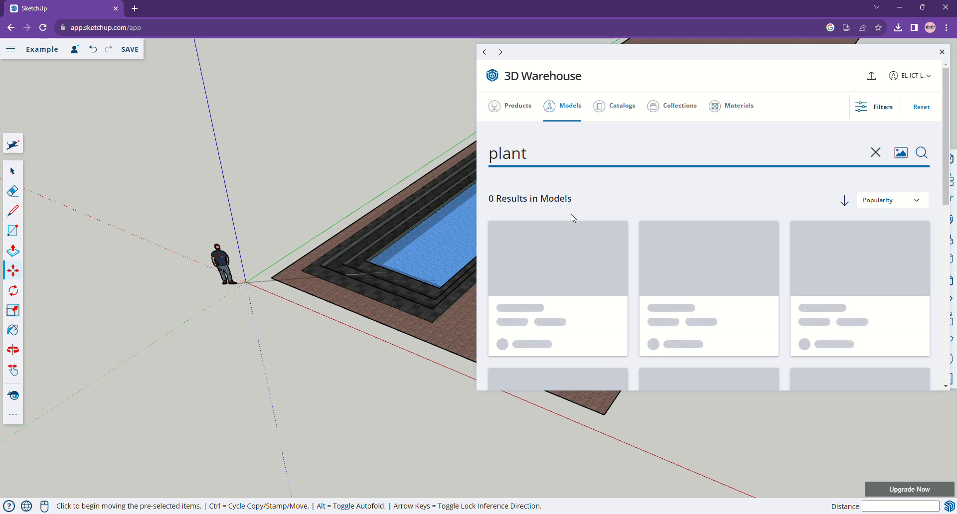
{"action": "scroll", "coordinate": [572, 218], "scroll_direction": "down", "scroll_amount": 3}
{"action": "scroll", "coordinate": [571, 214], "scroll_direction": "down", "scroll_amount": 1}
{"action": "scroll", "coordinate": [570, 215], "scroll_direction": "up", "scroll_amount": 4}
{"action": "left_click", "coordinate": [518, 108]}
{"action": "scroll", "coordinate": [561, 281], "scroll_direction": "down", "scroll_amount": 3}
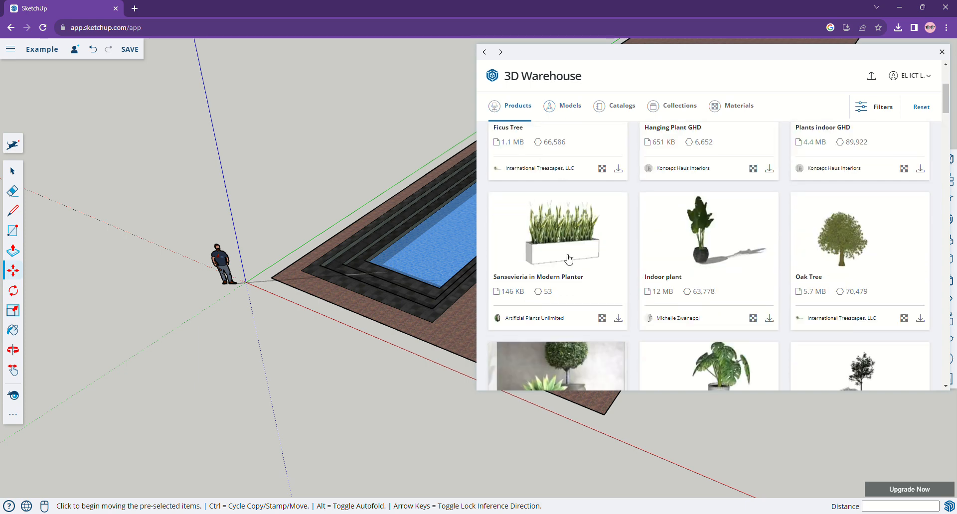
{"action": "left_click", "coordinate": [568, 258]}
Download the Sansevieria planter and place it on the ground slab beside the cactus beyond the pool's far end.
{"action": "scroll", "coordinate": [748, 264], "scroll_direction": "down", "scroll_amount": 3}
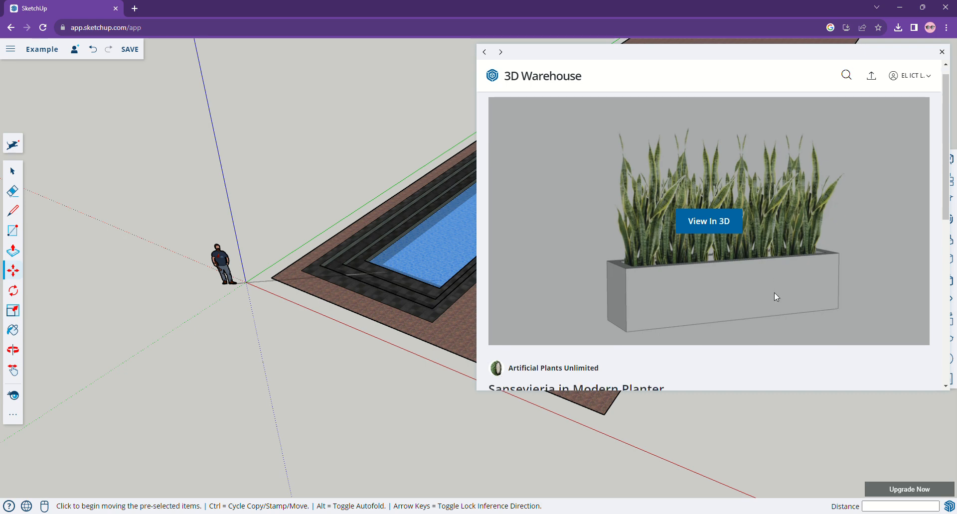
{"action": "left_click", "coordinate": [865, 276]}
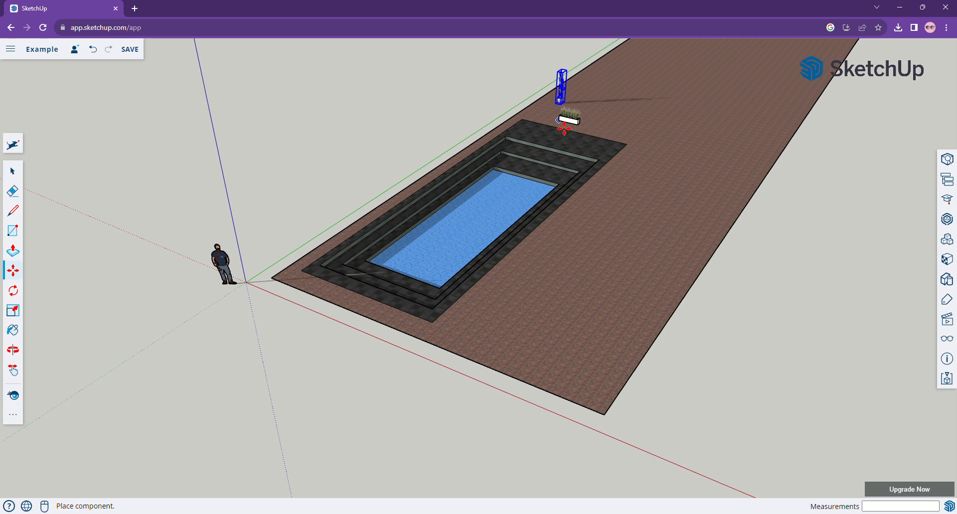
{"action": "left_click", "coordinate": [539, 123]}
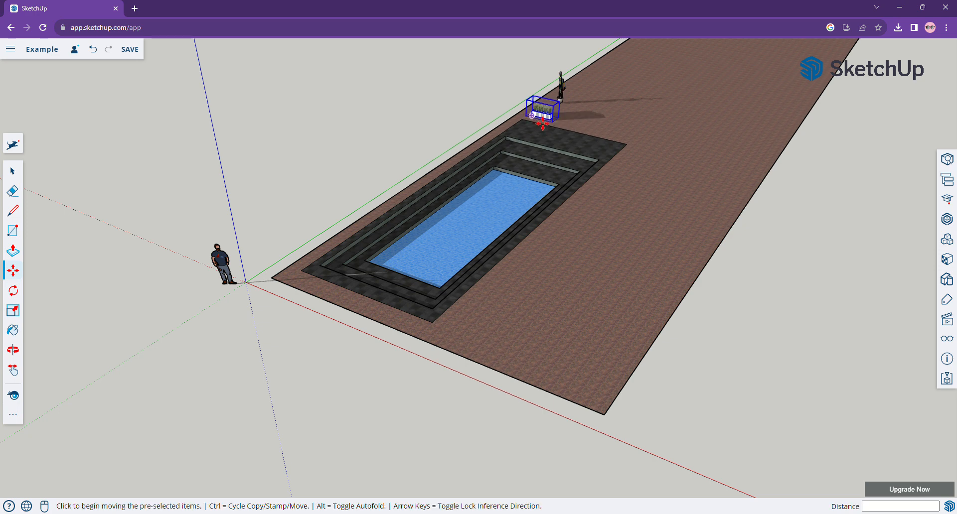
{"action": "right_click", "coordinate": [550, 119]}
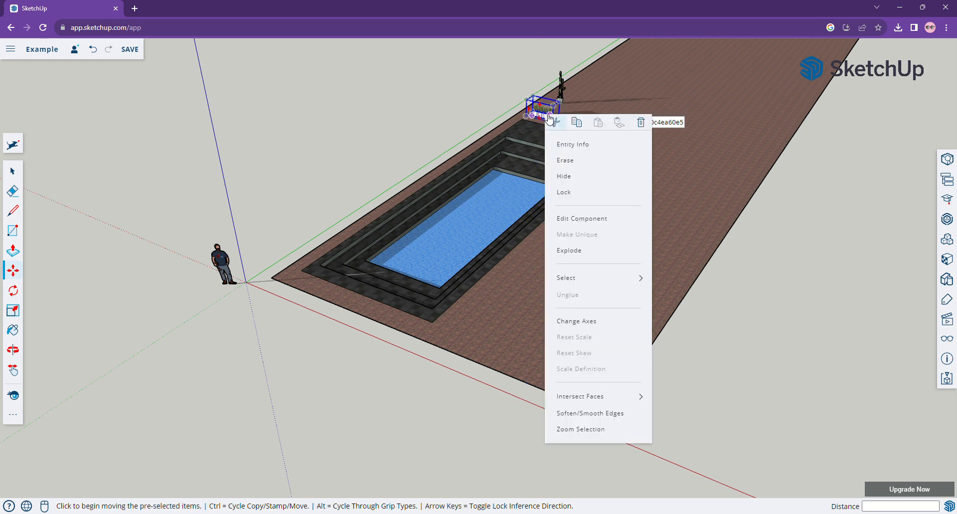
{"action": "left_click", "coordinate": [737, 146]}
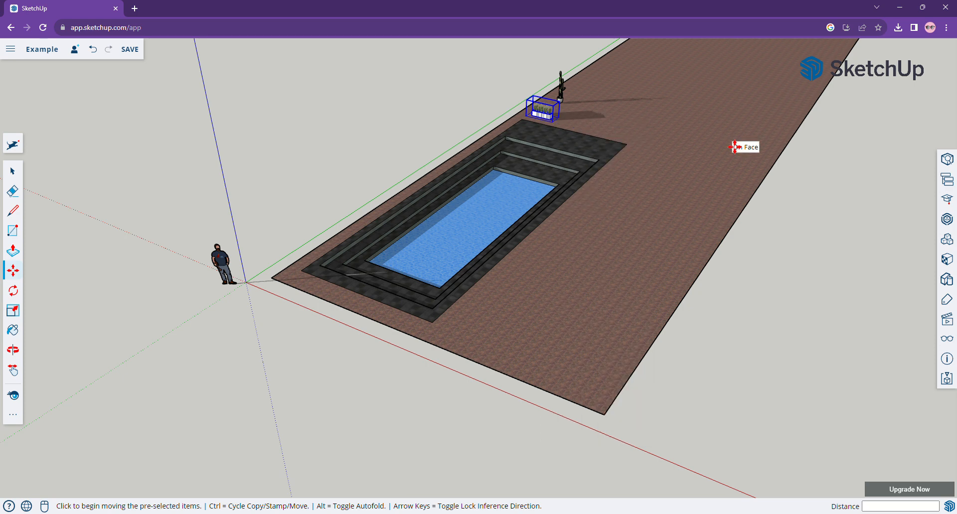
{"action": "left_click", "coordinate": [721, 139]}
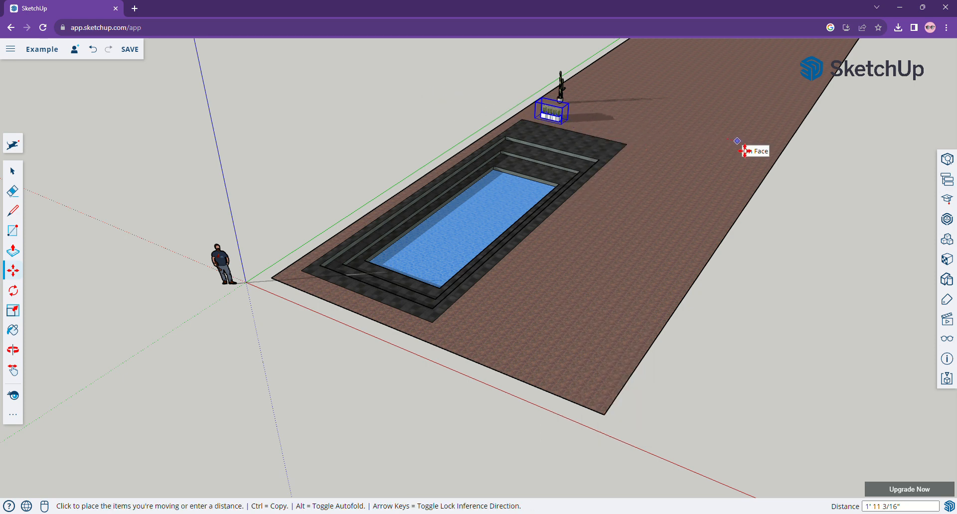
{"action": "left_click", "coordinate": [740, 148]}
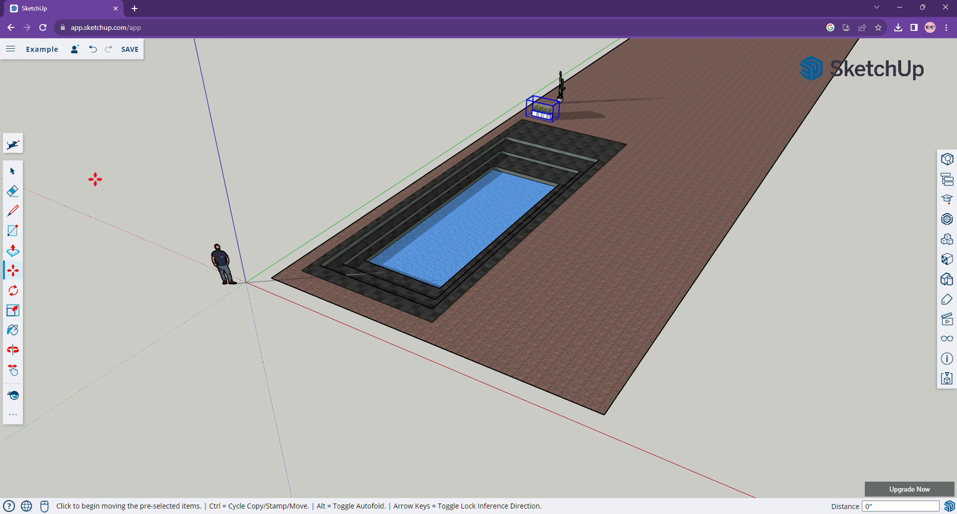
Deselect the planter and zoom in and out to inspect the pool and the placed plants.
{"action": "left_click", "coordinate": [16, 174]}
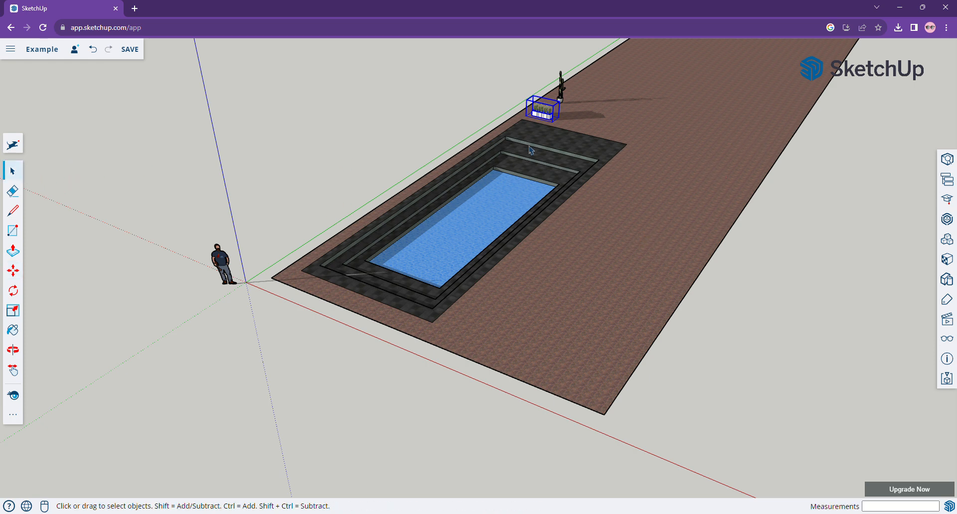
{"action": "left_click", "coordinate": [635, 120]}
{"action": "scroll", "coordinate": [513, 190], "scroll_direction": "up", "scroll_amount": 5}
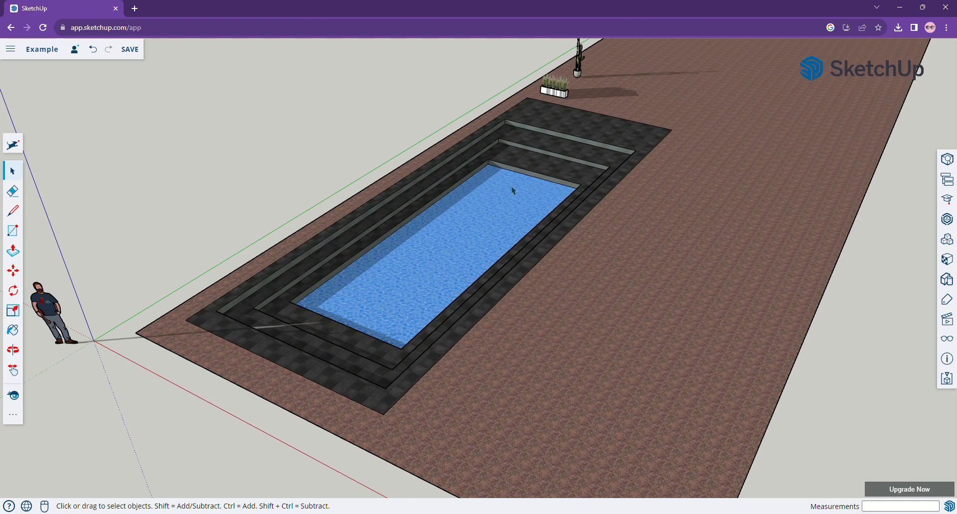
{"action": "scroll", "coordinate": [512, 189], "scroll_direction": "up", "scroll_amount": 1}
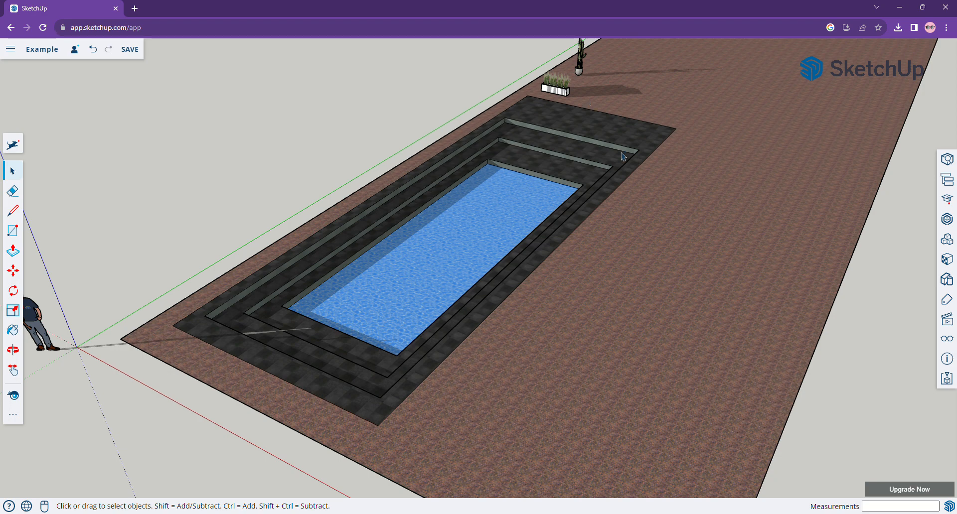
{"action": "scroll", "coordinate": [609, 233], "scroll_direction": "down", "scroll_amount": 5}
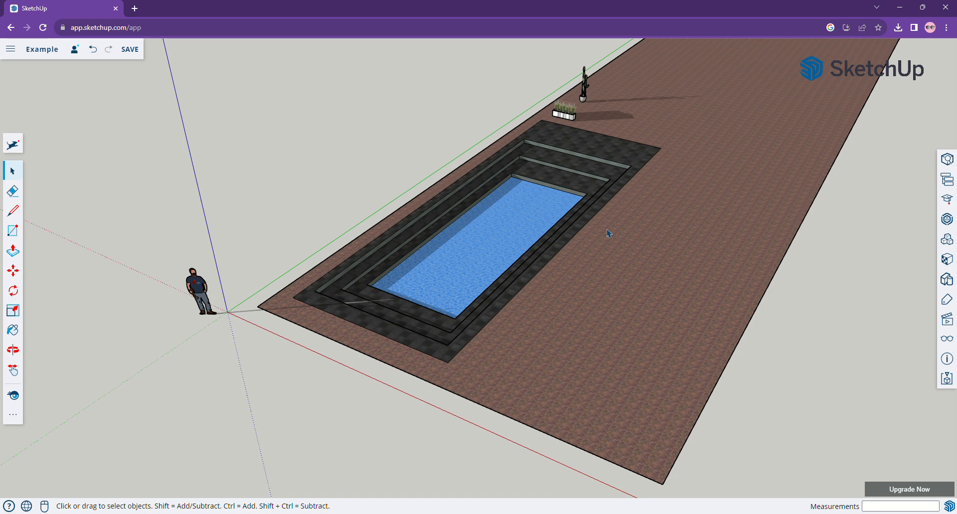
{"action": "scroll", "coordinate": [607, 233], "scroll_direction": "down", "scroll_amount": 2}
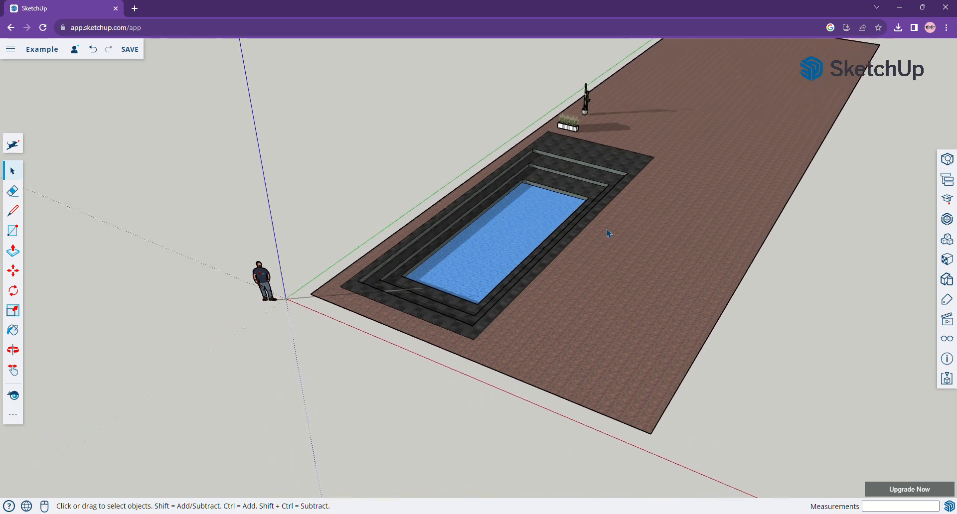